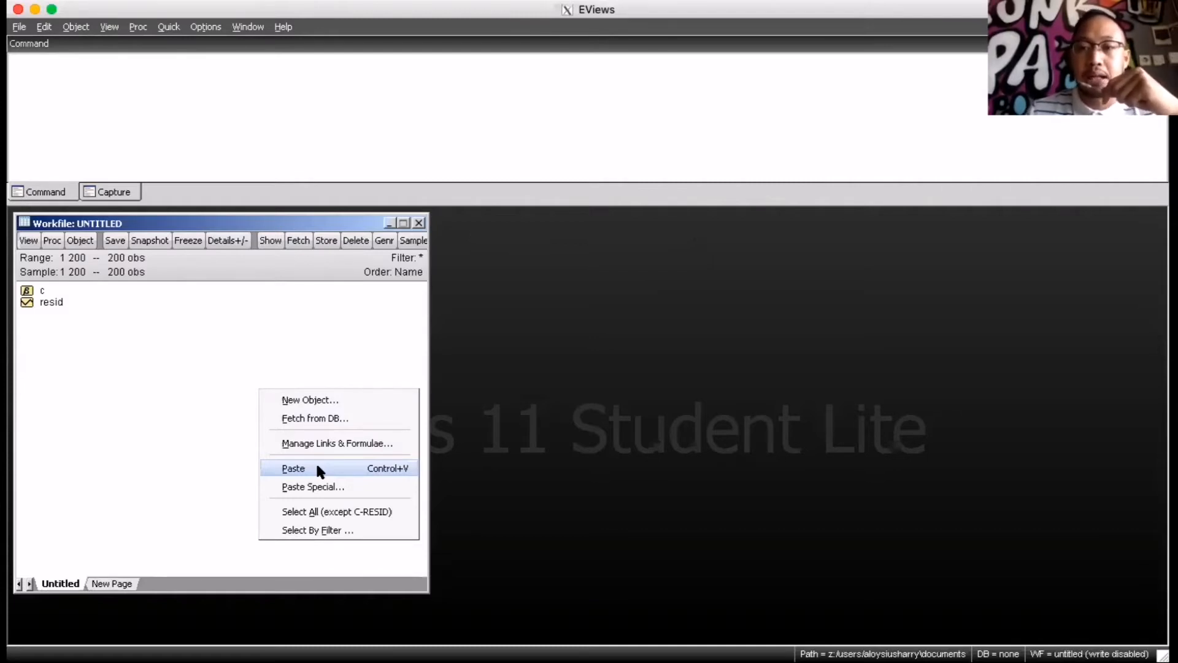
Import the series from data run 200.xlsx into the open 200-observation workfile
{"action": "left_click", "coordinate": [315, 349]}
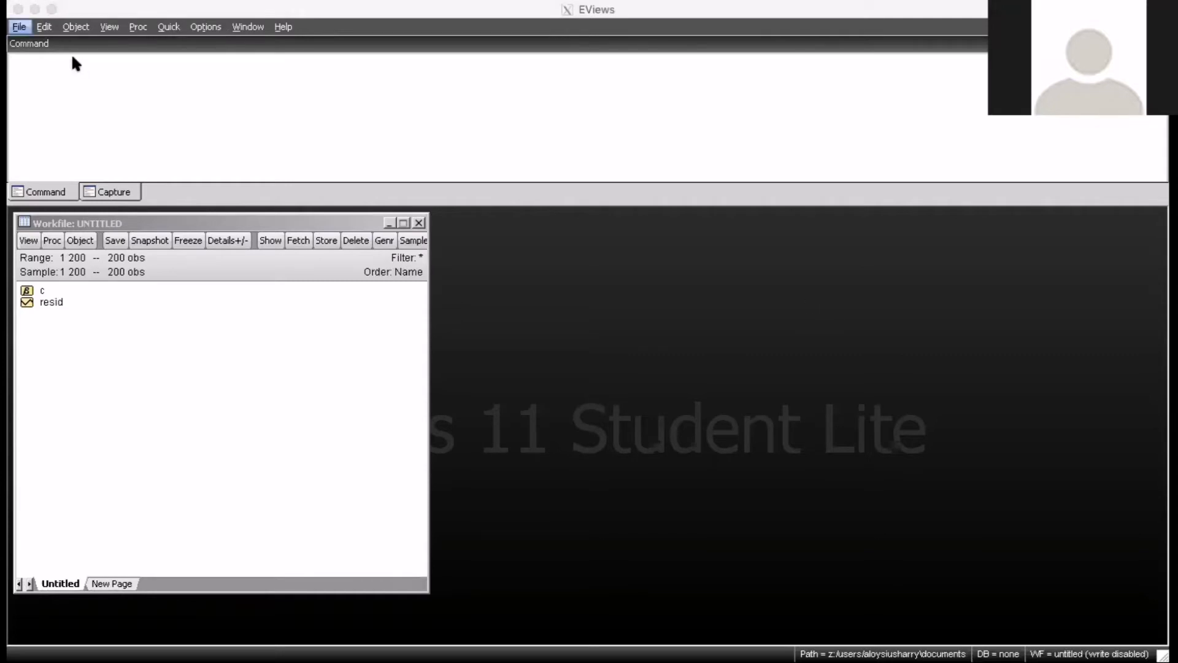
{"action": "left_click", "coordinate": [20, 27]}
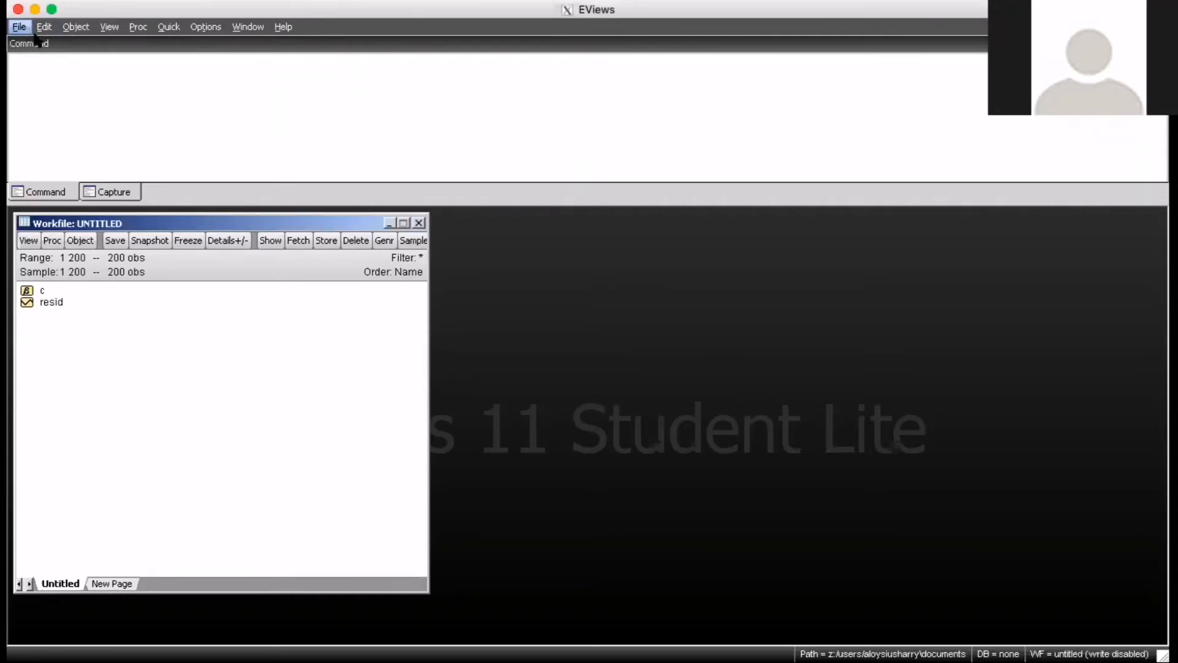
{"action": "left_click", "coordinate": [21, 28]}
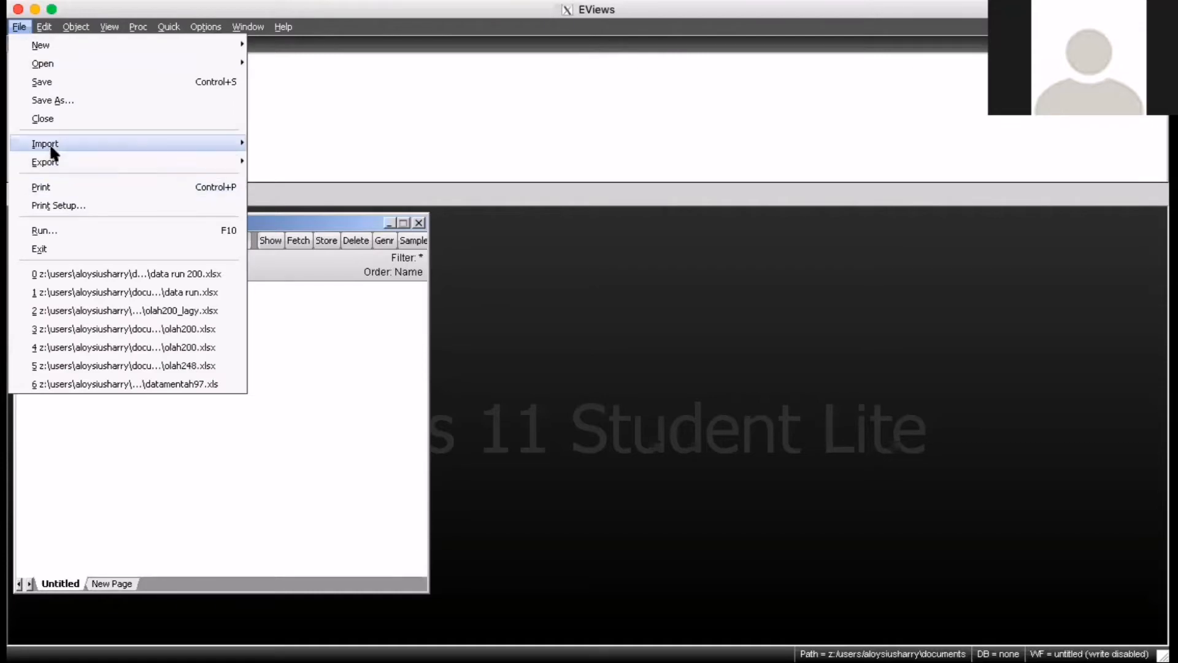
{"action": "mouse_move", "coordinate": [50, 139]}
{"action": "left_click", "coordinate": [346, 144]}
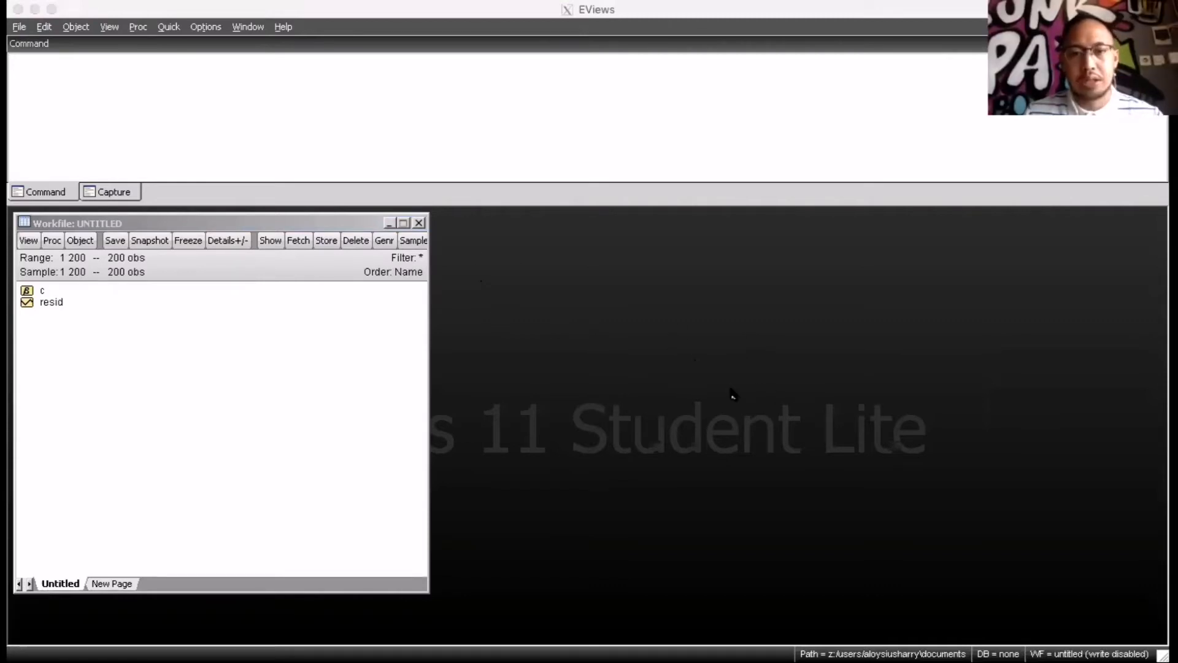
{"action": "left_click", "coordinate": [722, 371]}
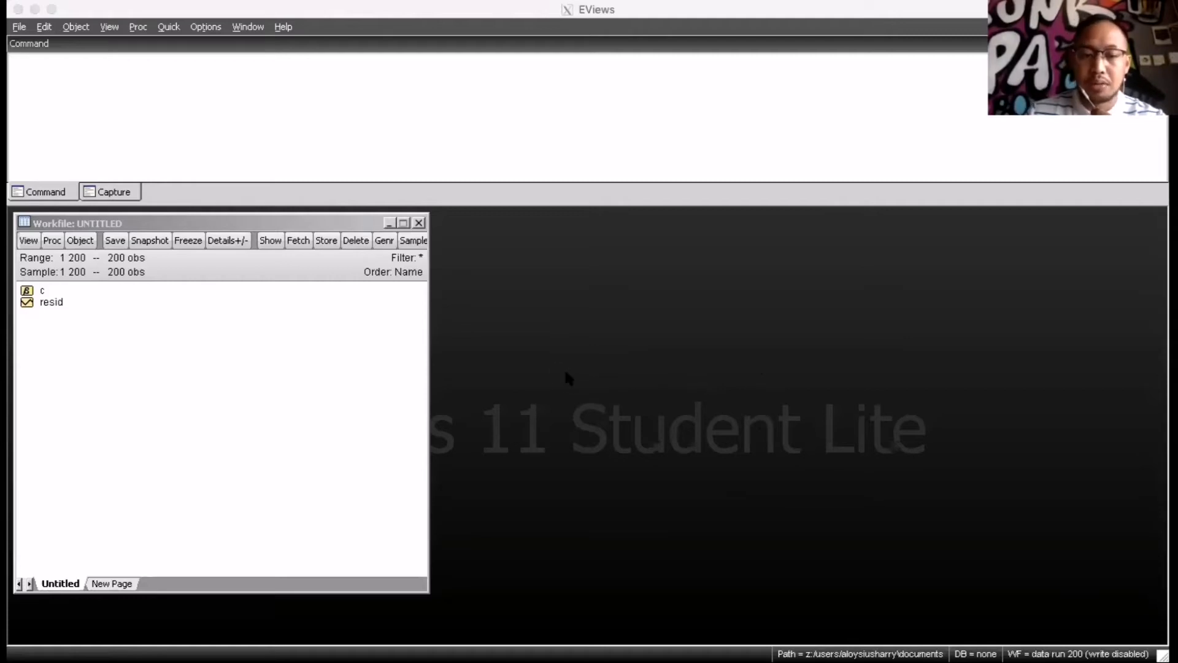
{"action": "left_click_drag", "start_coordinate": [249, 222], "coordinate": [292, 222]}
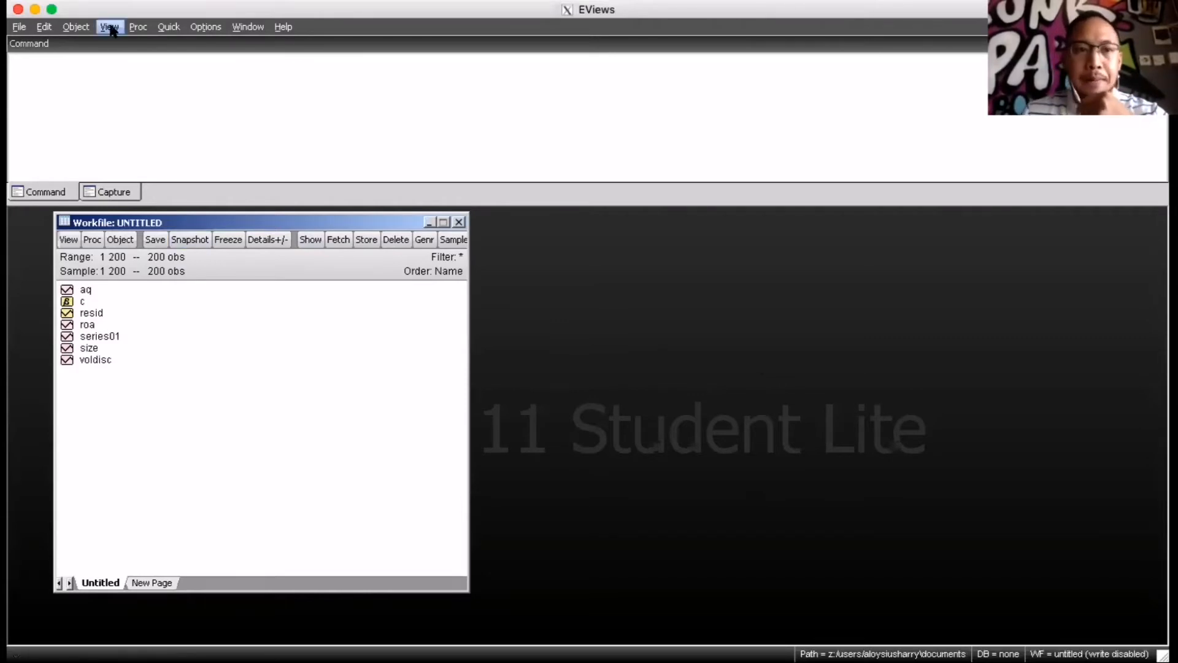
Estimate a least squares equation of VOLDISC on C, AQ, SIZE and ROA over sample 1 200, and enlarge its output window
{"action": "left_click", "coordinate": [164, 29]}
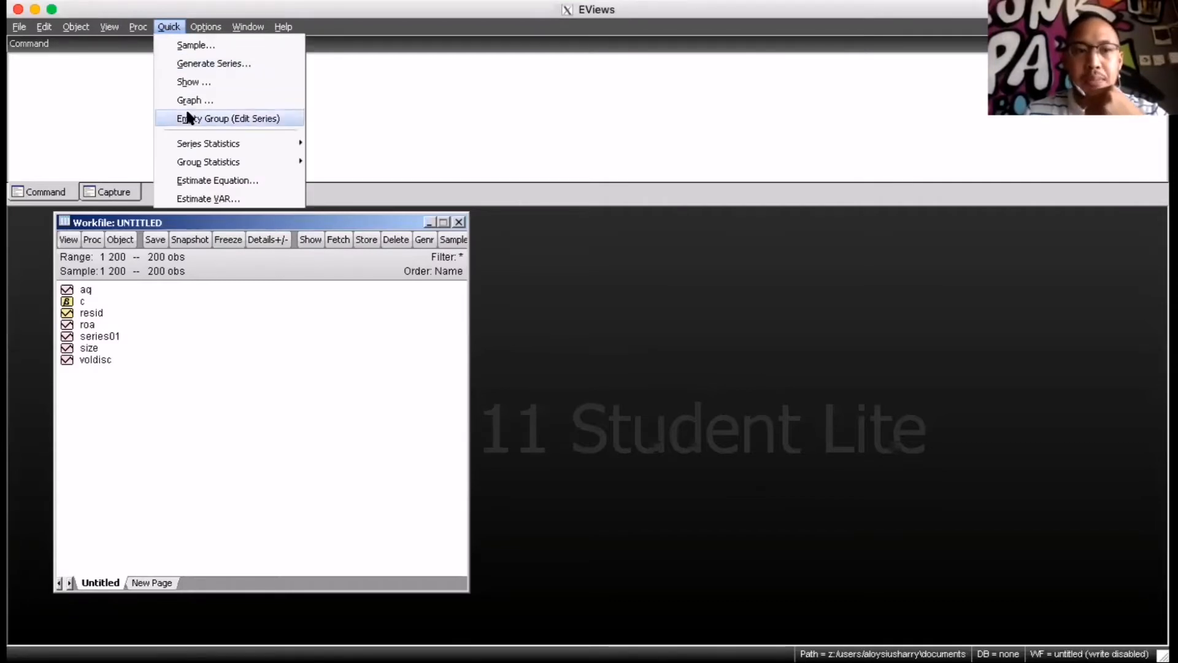
{"action": "left_click", "coordinate": [195, 181]}
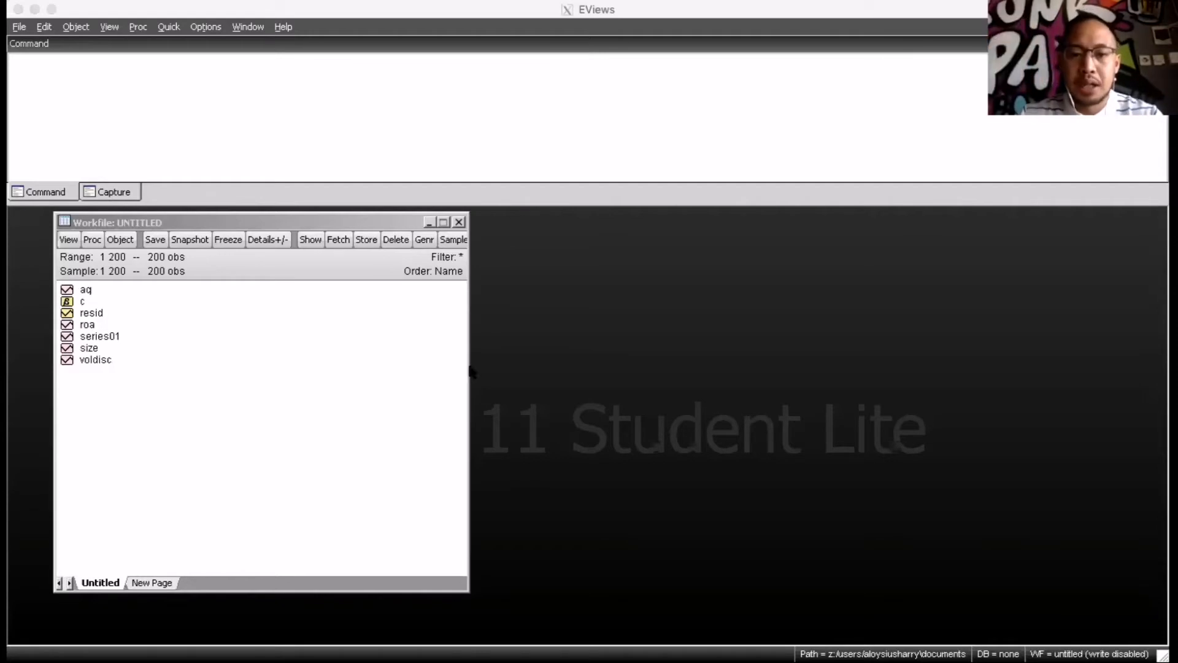
{"action": "left_click", "coordinate": [652, 485]}
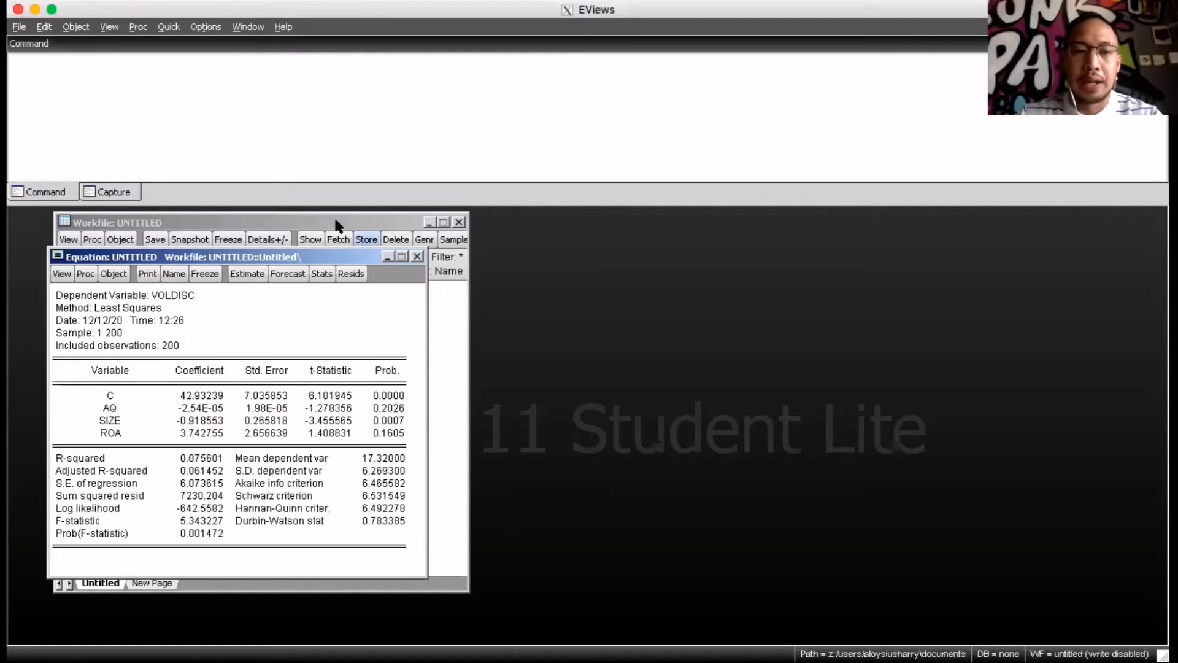
{"action": "left_click_drag", "start_coordinate": [284, 256], "coordinate": [292, 164]}
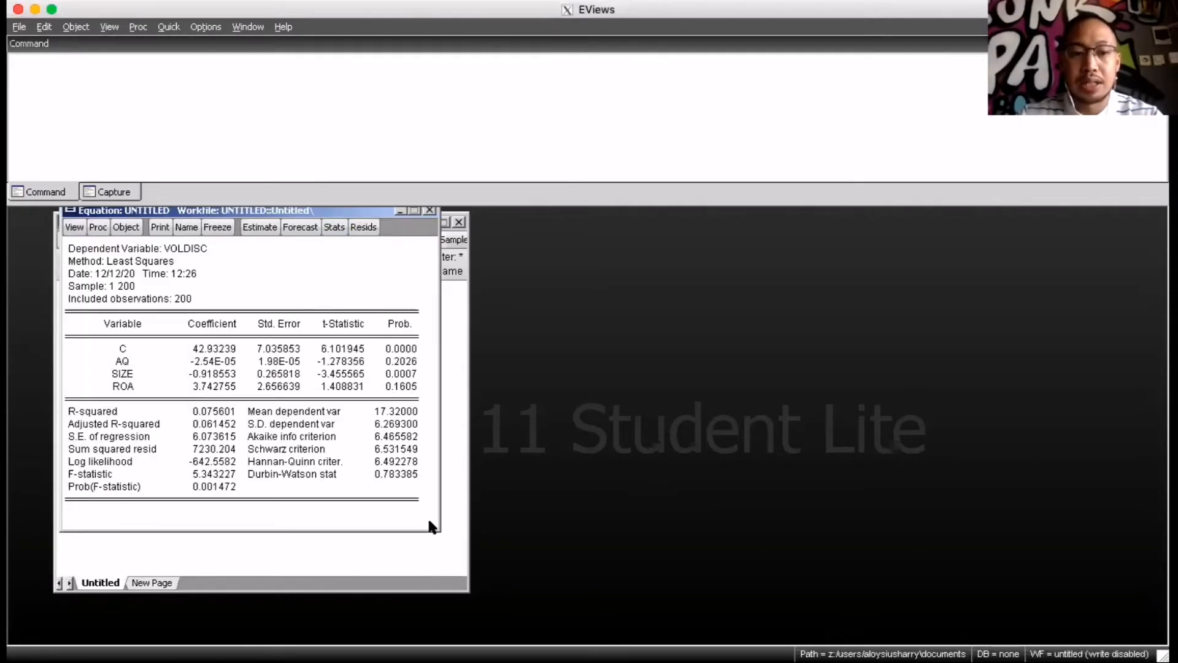
{"action": "left_click", "coordinate": [392, 499]}
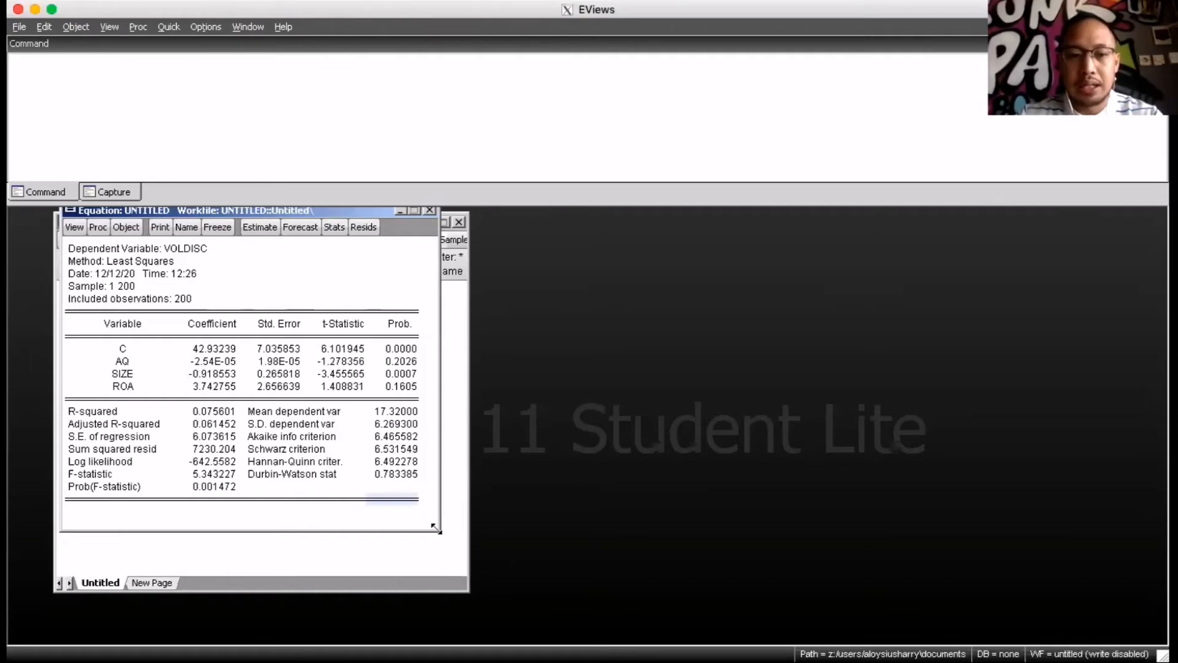
{"action": "left_click_drag", "start_coordinate": [438, 531], "coordinate": [698, 621]}
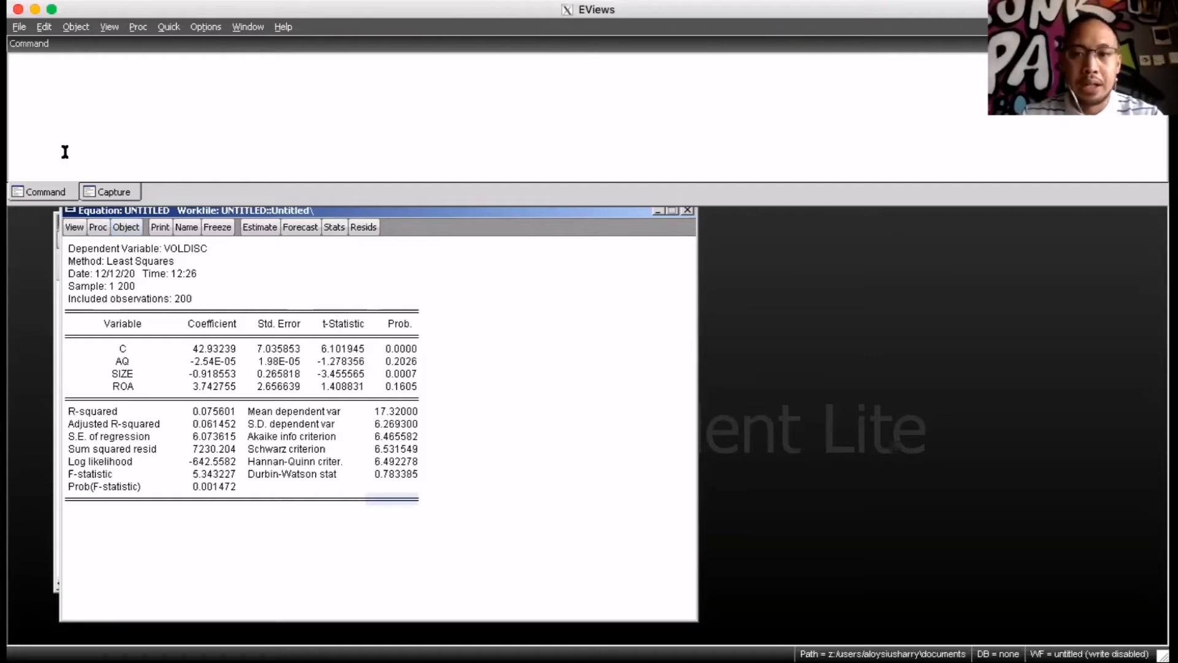
{"action": "left_click", "coordinate": [75, 227]}
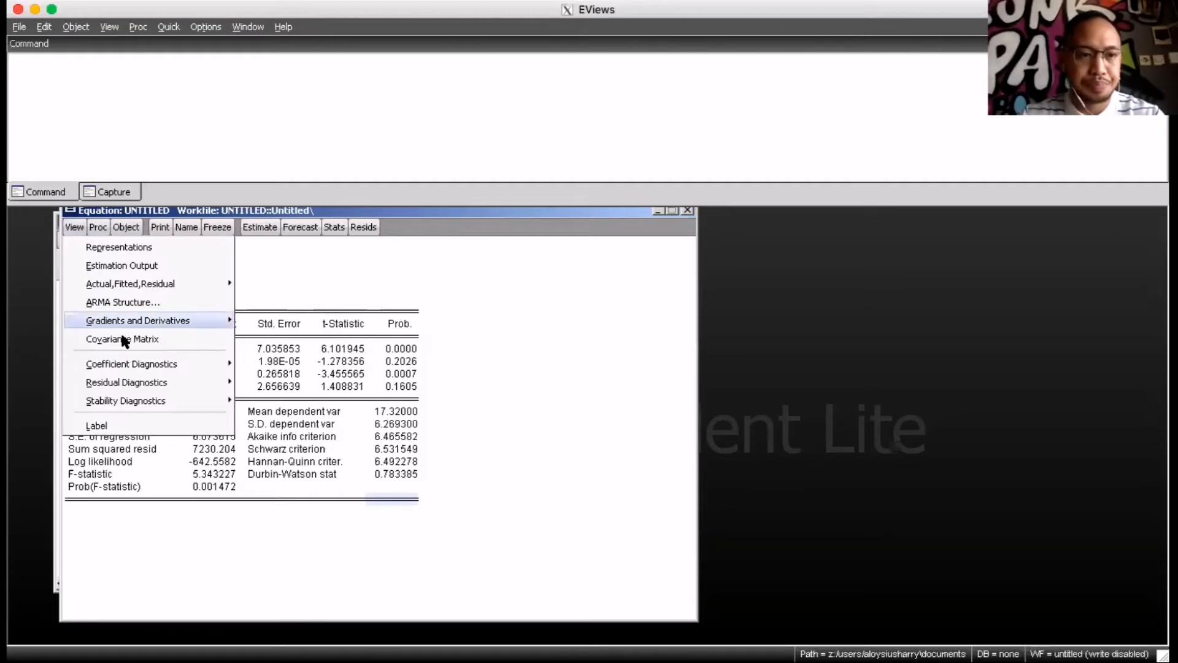
{"action": "mouse_move", "coordinate": [131, 363]}
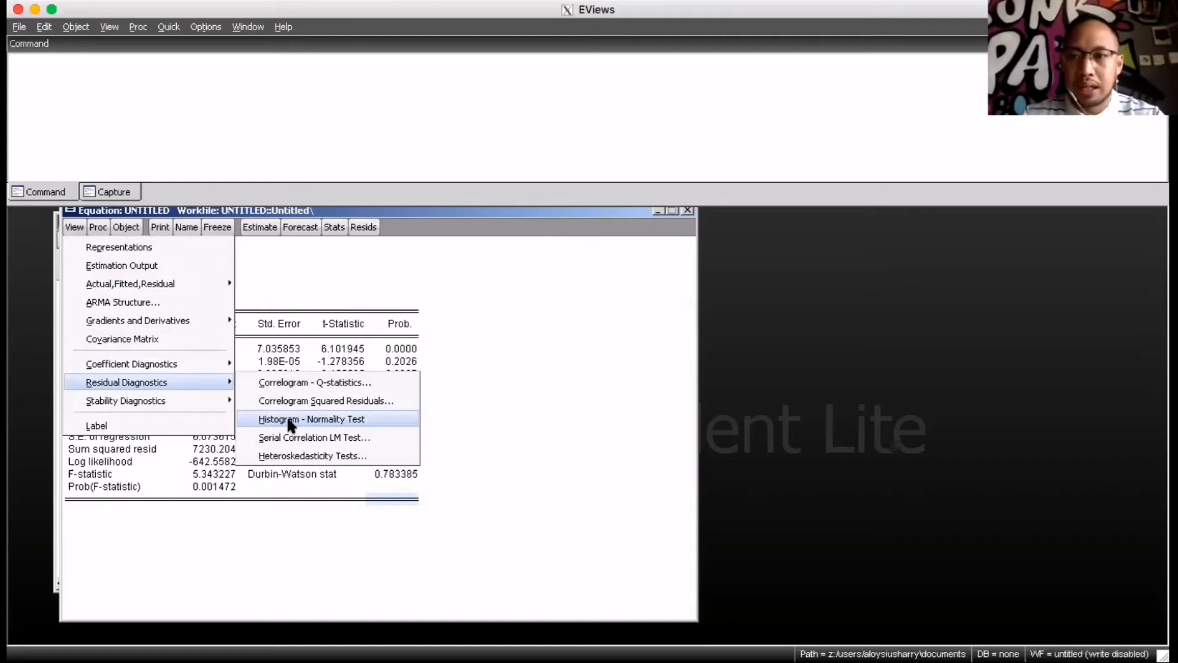
{"action": "left_click", "coordinate": [319, 284]}
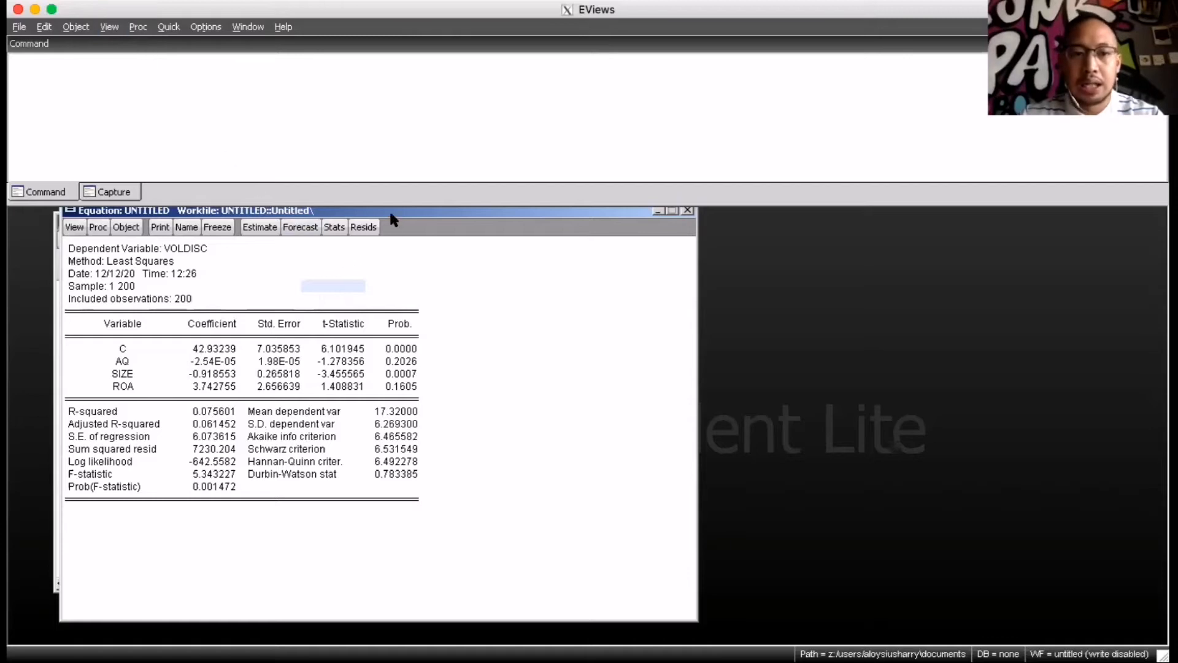
Run the Histogram - Normality Test on the equation's residuals
{"action": "mouse_move", "coordinate": [387, 210]}
{"action": "left_mouse_down"}
{"action": "mouse_move", "coordinate": [434, 265]}
{"action": "mouse_move", "coordinate": [529, 201]}
{"action": "mouse_move", "coordinate": [430, 224]}
{"action": "mouse_move", "coordinate": [463, 250]}
{"action": "mouse_move", "coordinate": [386, 235]}
{"action": "mouse_move", "coordinate": [583, 231]}
{"action": "mouse_move", "coordinate": [395, 228]}
{"action": "left_mouse_up"}
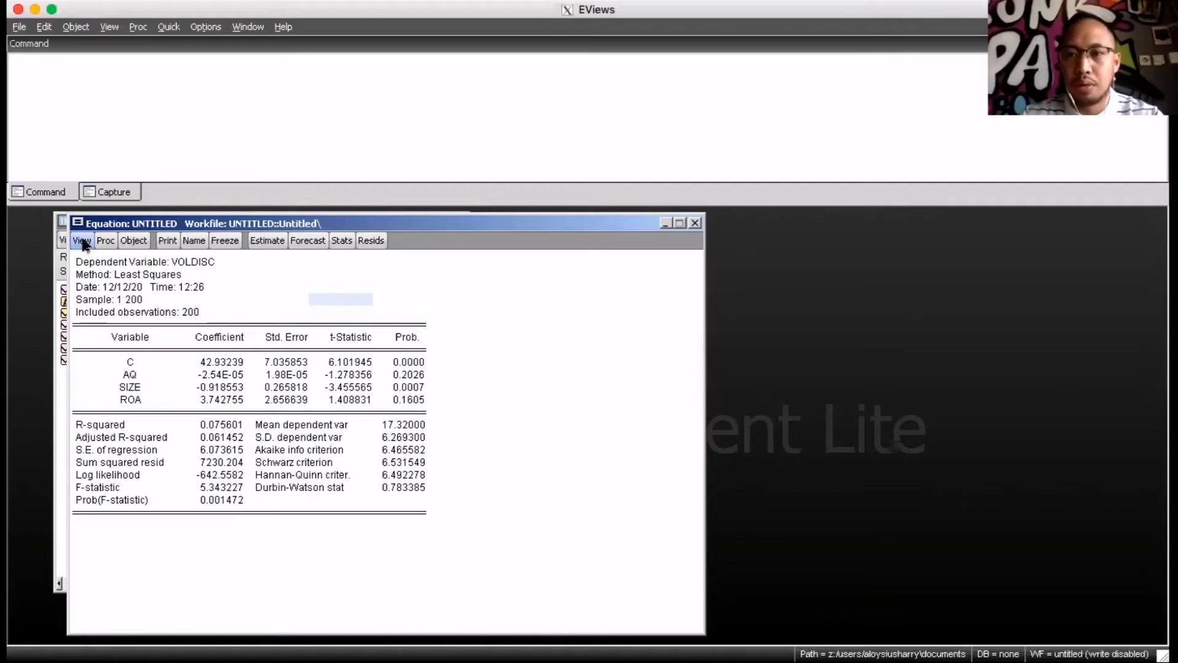
{"action": "left_click", "coordinate": [82, 240]}
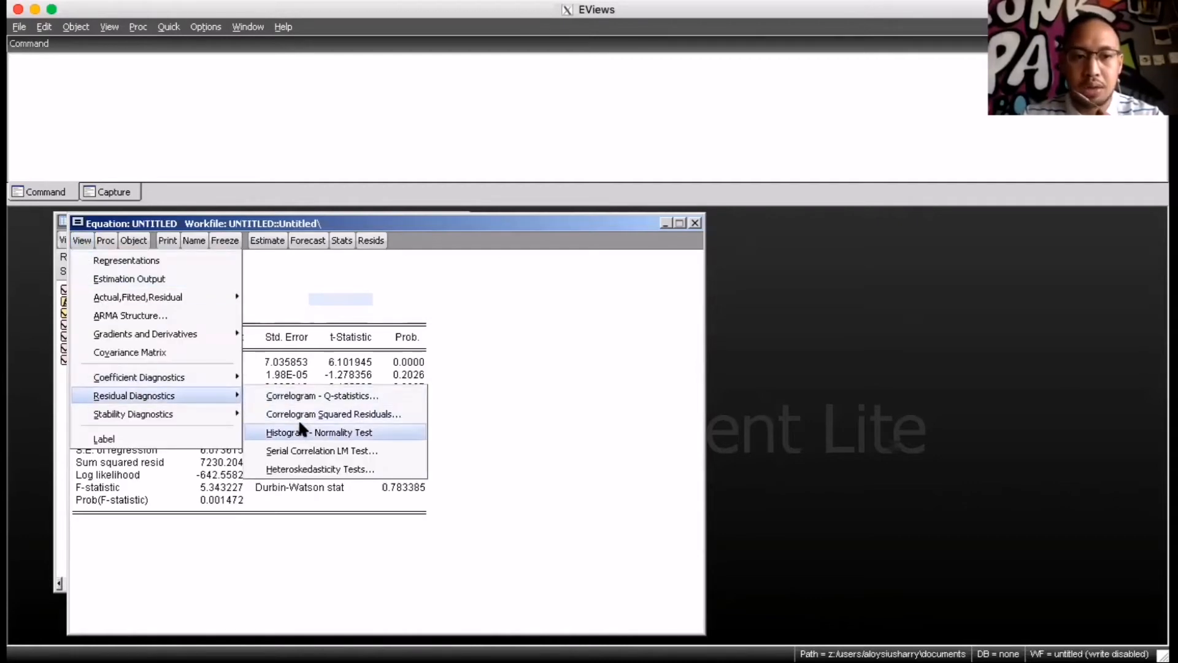
{"action": "left_click", "coordinate": [299, 424]}
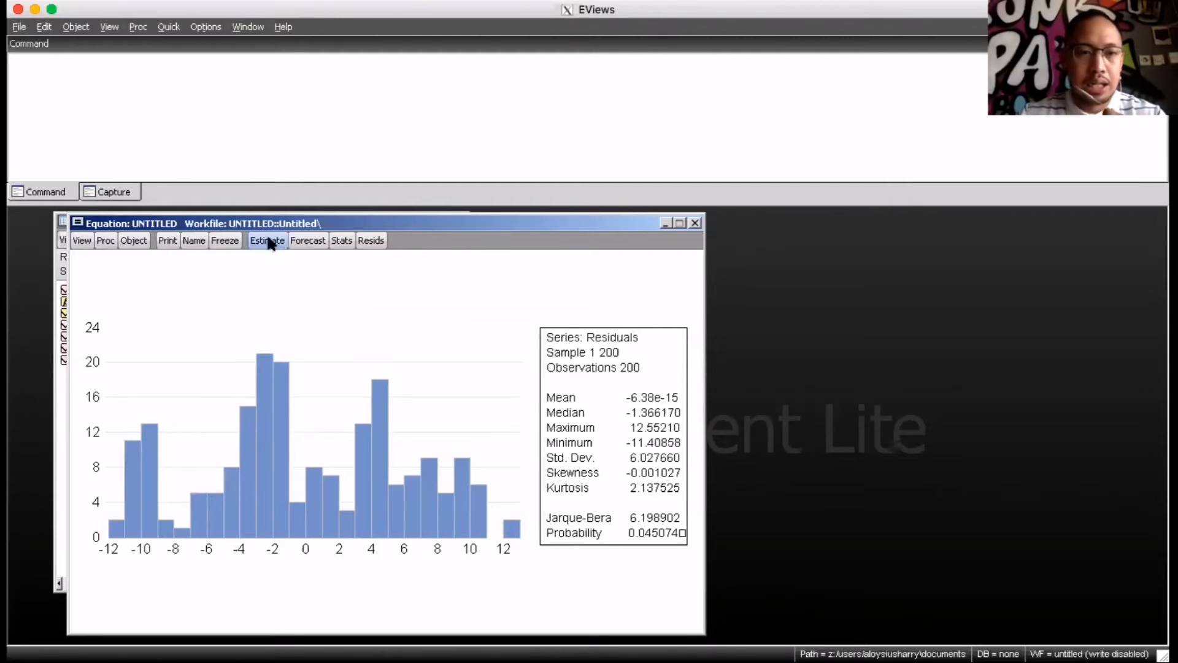
{"action": "left_click", "coordinate": [231, 245]}
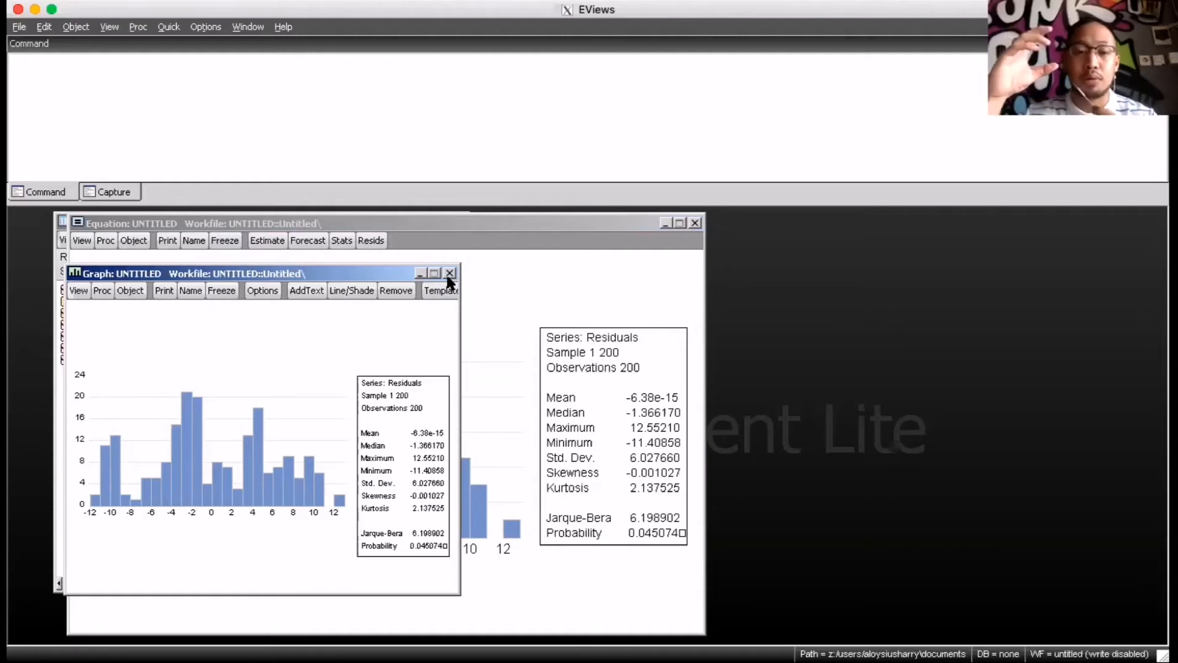
{"action": "left_click_drag", "start_coordinate": [383, 268], "coordinate": [384, 265]}
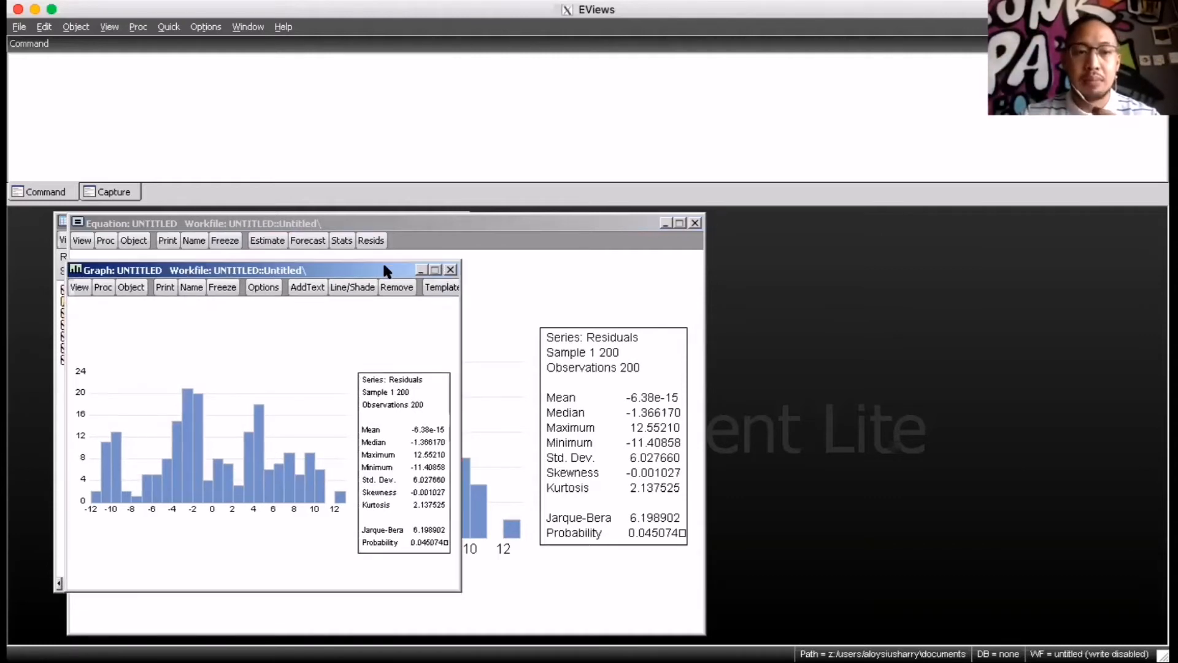
{"action": "left_click", "coordinate": [450, 269]}
{"action": "left_click", "coordinate": [555, 374]}
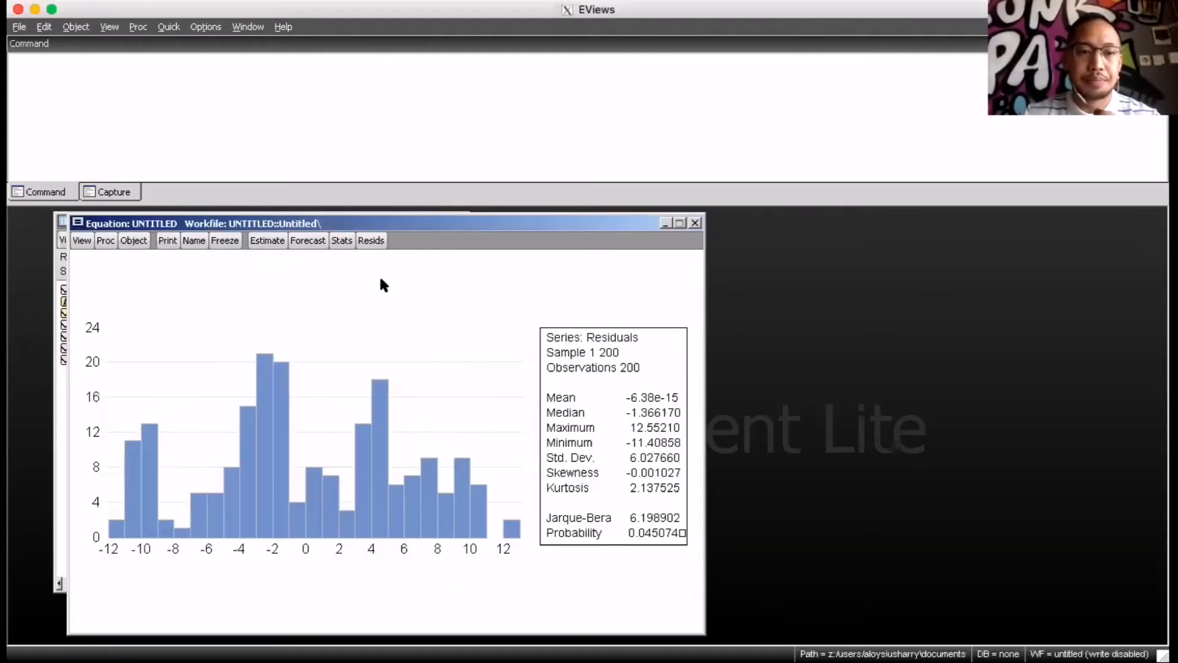
Freeze the residual histogram as a graph and store it in the workfile under the name normality
{"action": "left_click", "coordinate": [233, 244]}
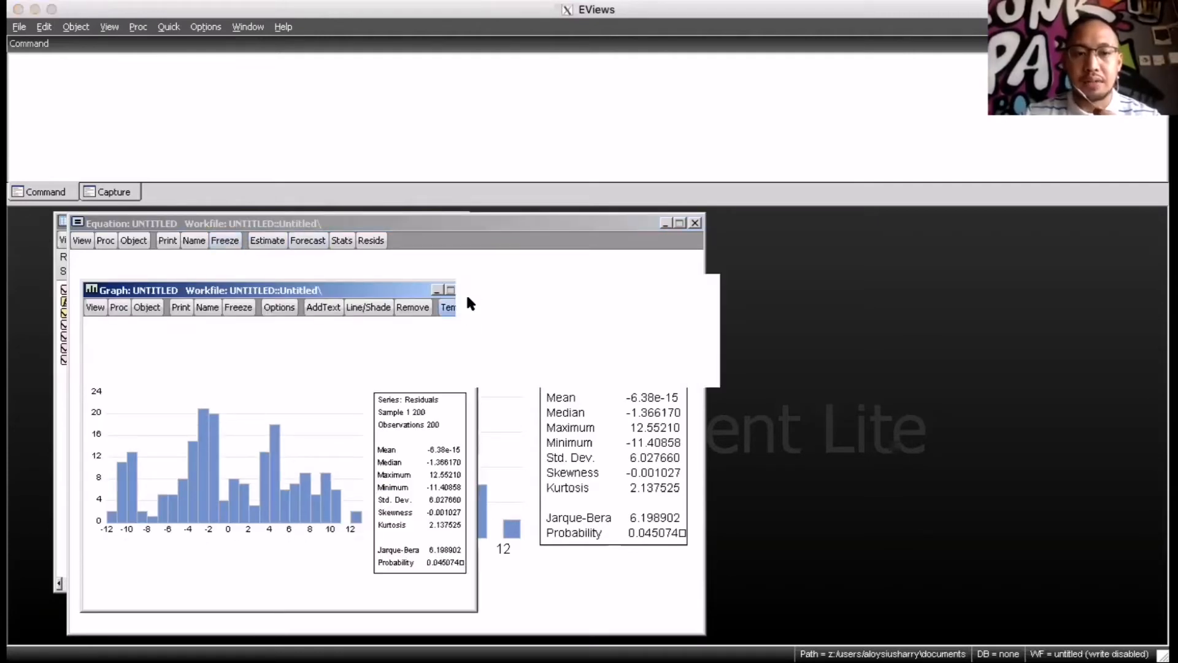
{"action": "left_click", "coordinate": [467, 290]}
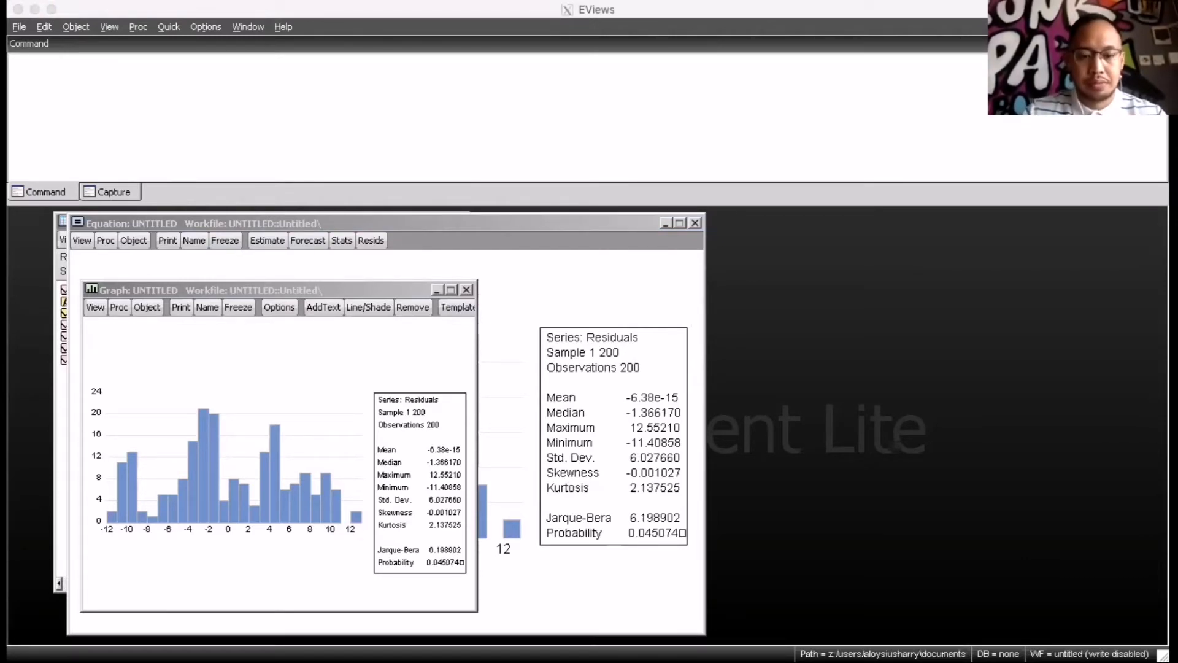
{"action": "left_click", "coordinate": [244, 501]}
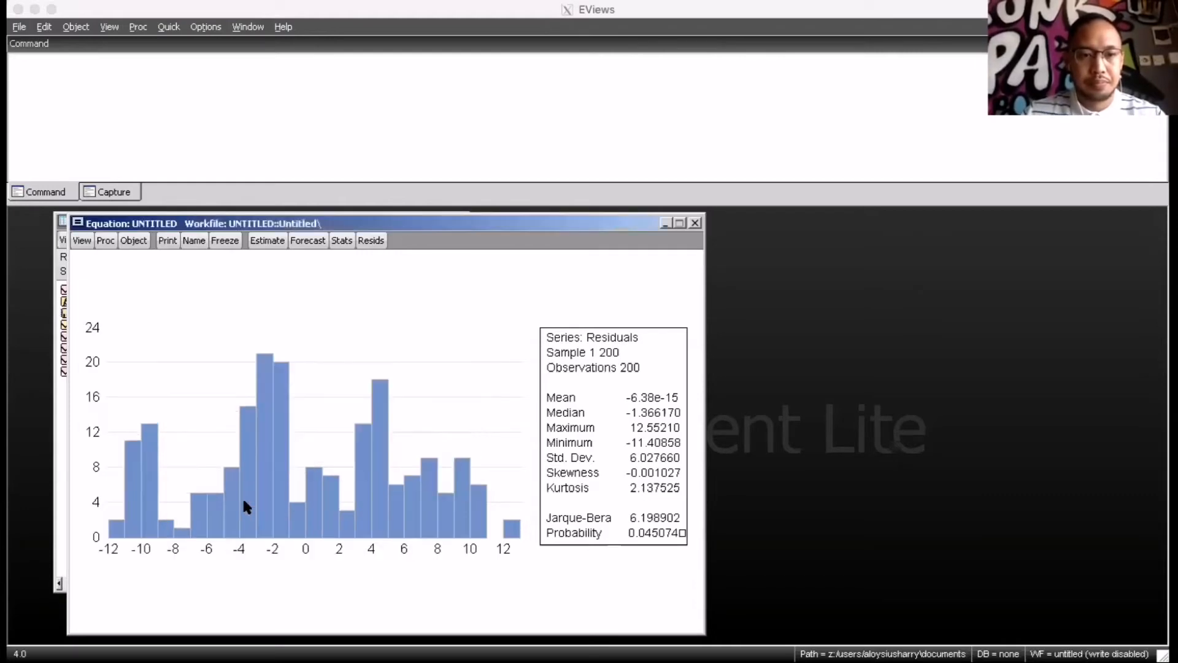
Rearrange the equation and workfile windows so the workfile's object list is uncovered
{"action": "left_click", "coordinate": [468, 217]}
{"action": "left_click_drag", "start_coordinate": [436, 226], "coordinate": [706, 209]}
{"action": "left_click_drag", "start_coordinate": [211, 224], "coordinate": [183, 222]}
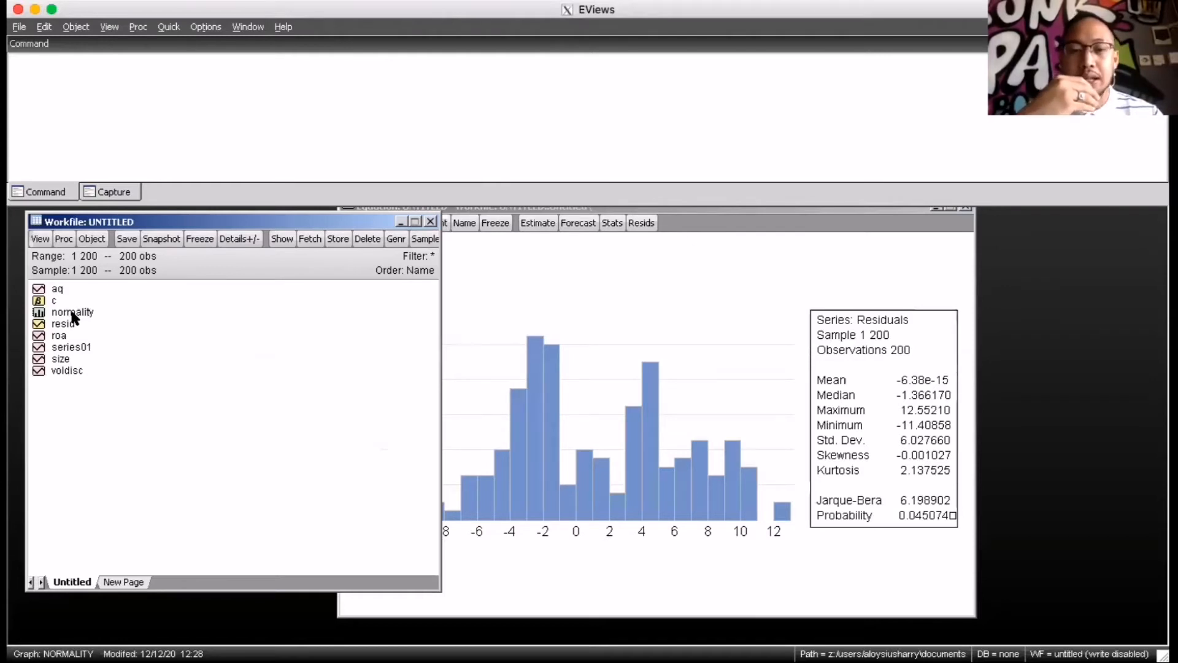
Bring the equation window forward and switch it back to the Estimation Output view
{"action": "left_click", "coordinate": [689, 231]}
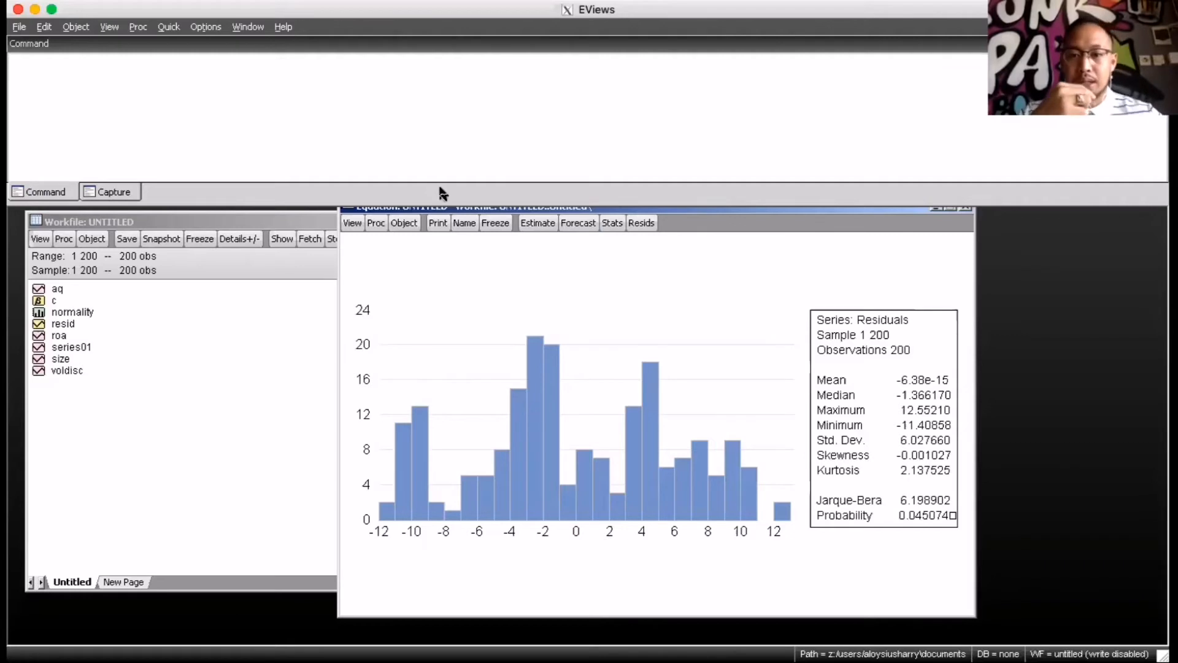
{"action": "left_click_drag", "start_coordinate": [698, 209], "coordinate": [694, 234]}
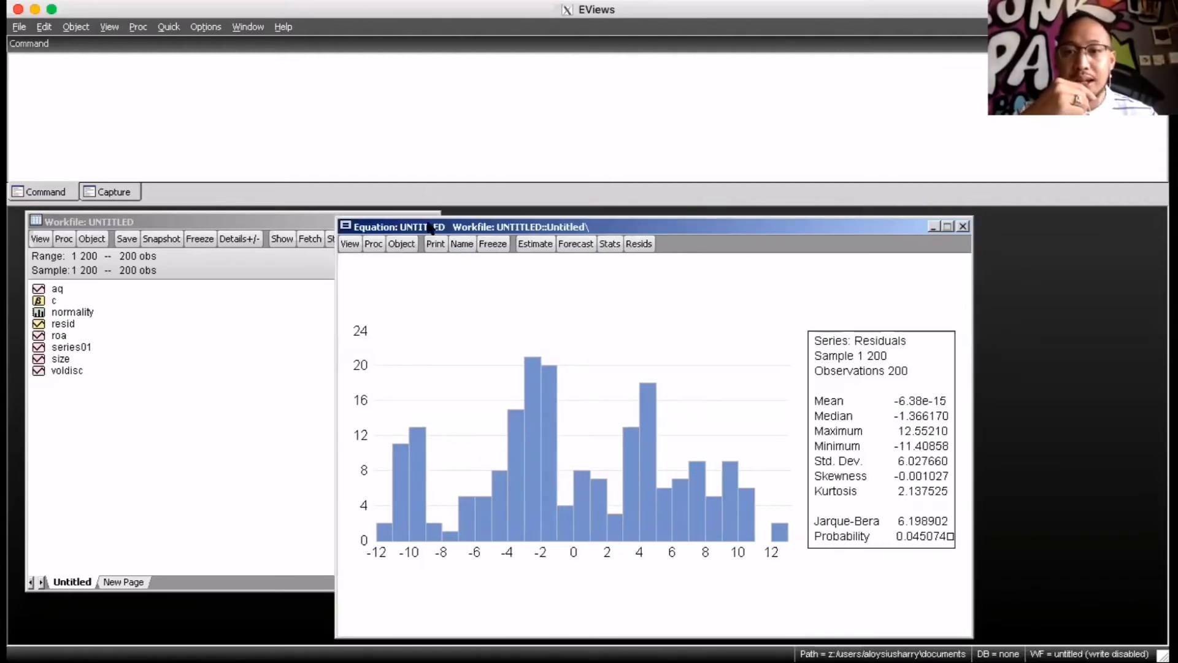
{"action": "left_click", "coordinate": [348, 244]}
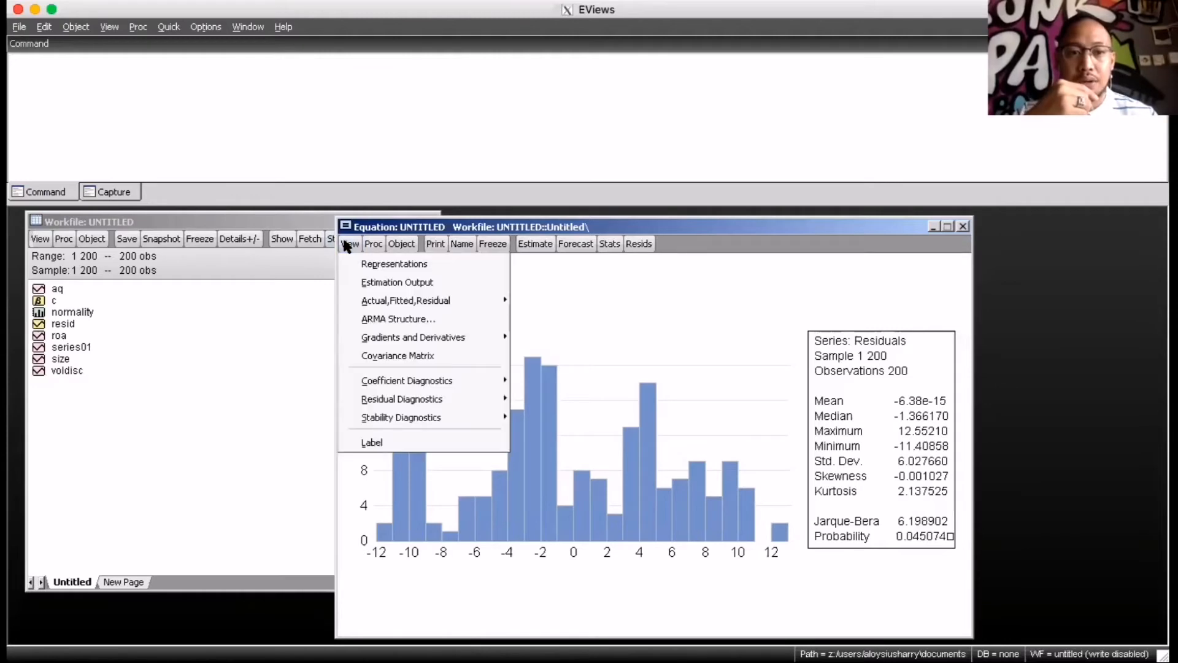
{"action": "left_click", "coordinate": [362, 281]}
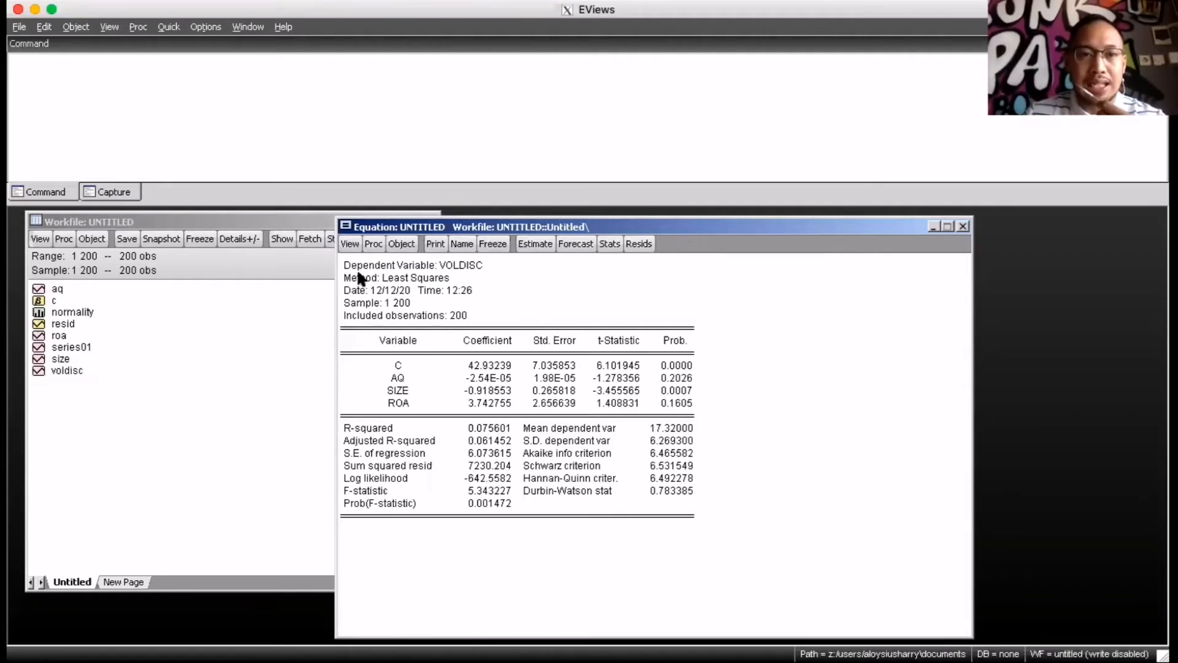
Generate the group correlation matrix for the independent variables AQ, SIZE and ROA
{"action": "left_click", "coordinate": [205, 28]}
{"action": "left_click", "coordinate": [174, 28]}
{"action": "left_click", "coordinate": [173, 28]}
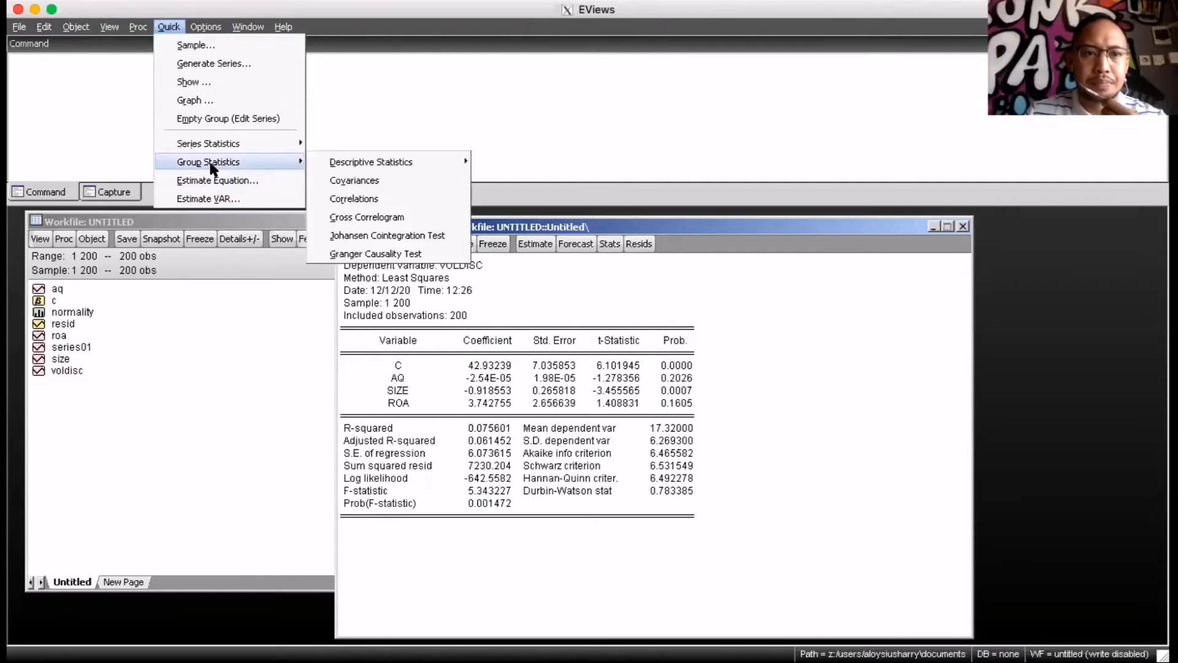
{"action": "mouse_move", "coordinate": [214, 152]}
{"action": "mouse_move", "coordinate": [264, 158]}
{"action": "left_click", "coordinate": [369, 197]}
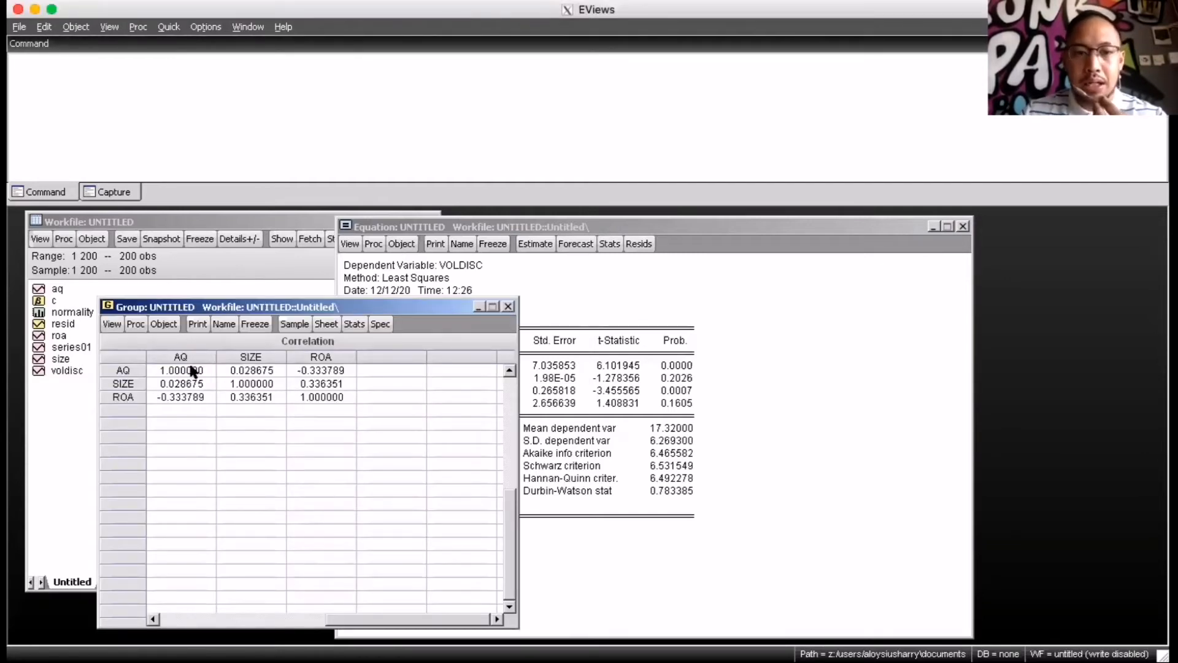
Freeze the AQ, SIZE and ROA correlation matrix as a table and store it in the workfile under the name multikol
{"action": "left_click_drag", "start_coordinate": [271, 305], "coordinate": [266, 219]}
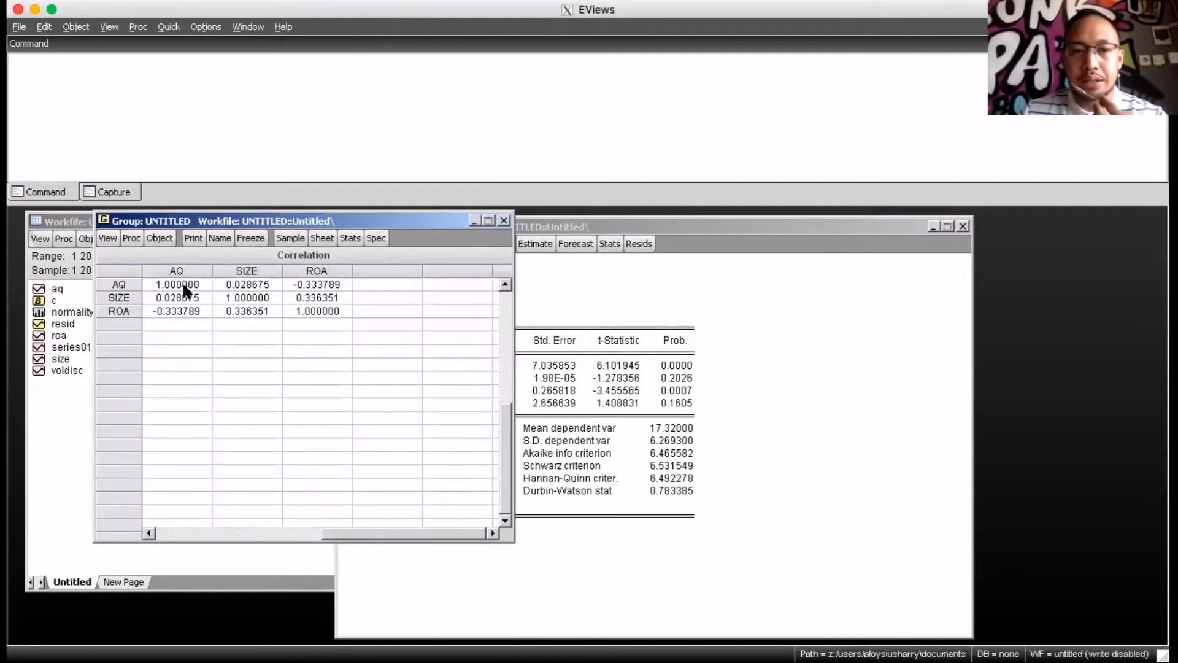
{"action": "left_click", "coordinate": [251, 241]}
{"action": "left_click_drag", "start_coordinate": [423, 362], "coordinate": [853, 571]}
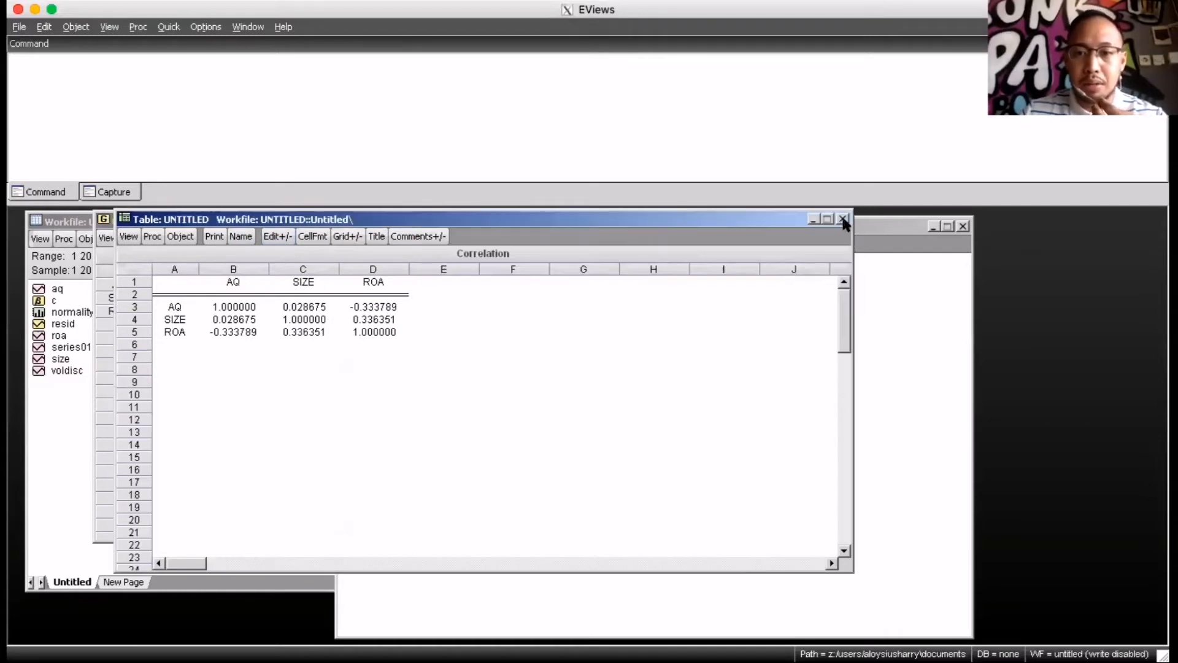
{"action": "left_click", "coordinate": [844, 220]}
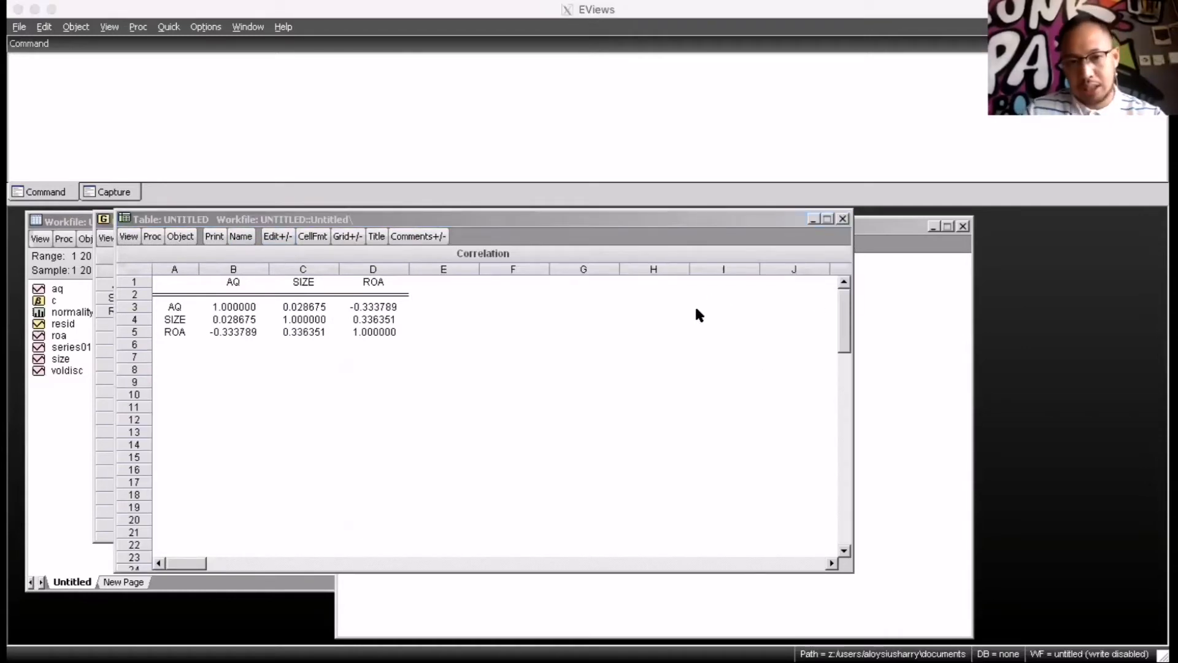
{"action": "type", "text": "multikol"}
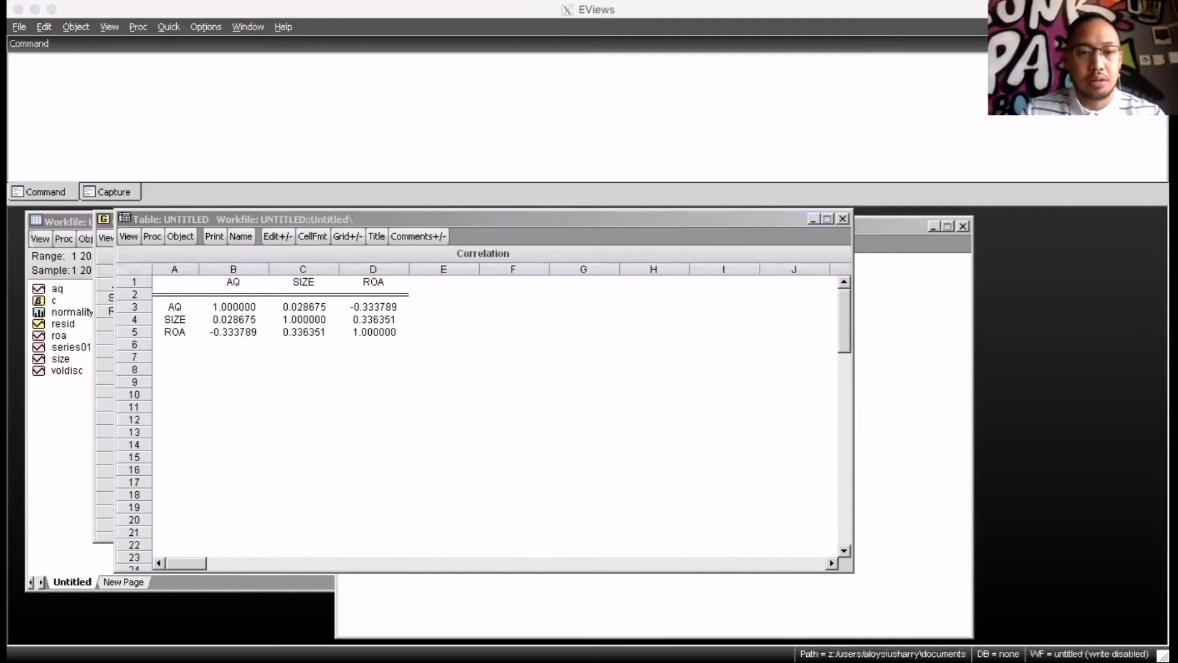
{"action": "key", "text": "Return"}
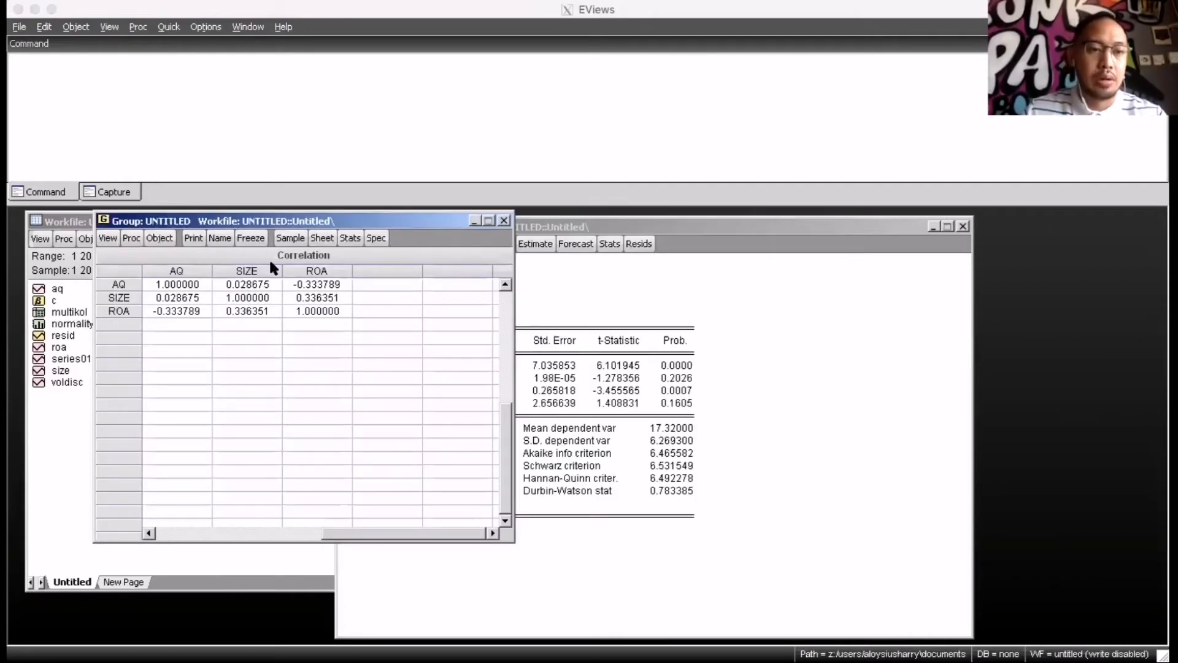
Close the untitled correlation group window and discard the unnamed group object
{"action": "left_click", "coordinate": [253, 239]}
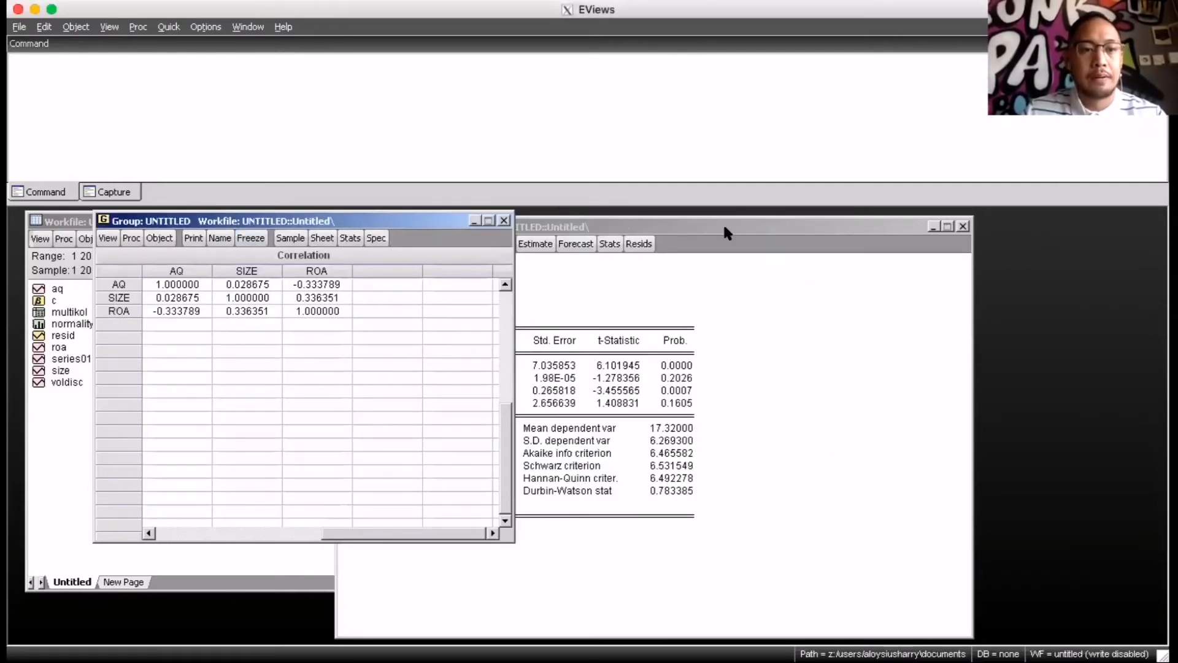
{"action": "left_click_drag", "start_coordinate": [394, 215], "coordinate": [443, 231]}
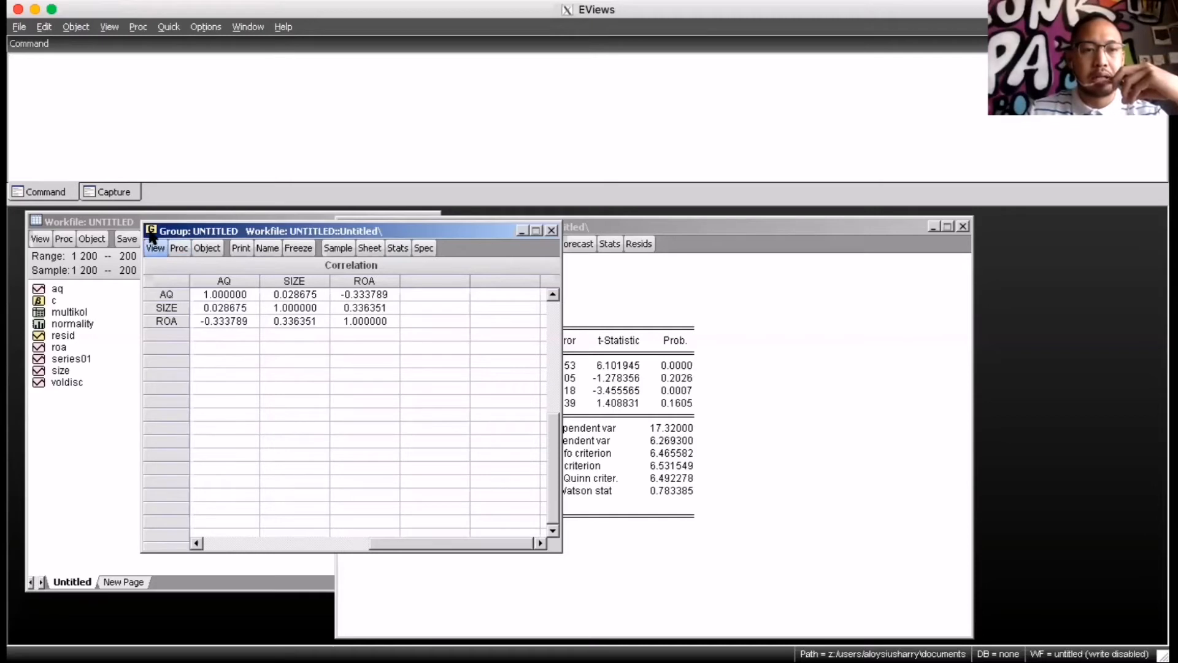
{"action": "left_click", "coordinate": [551, 229]}
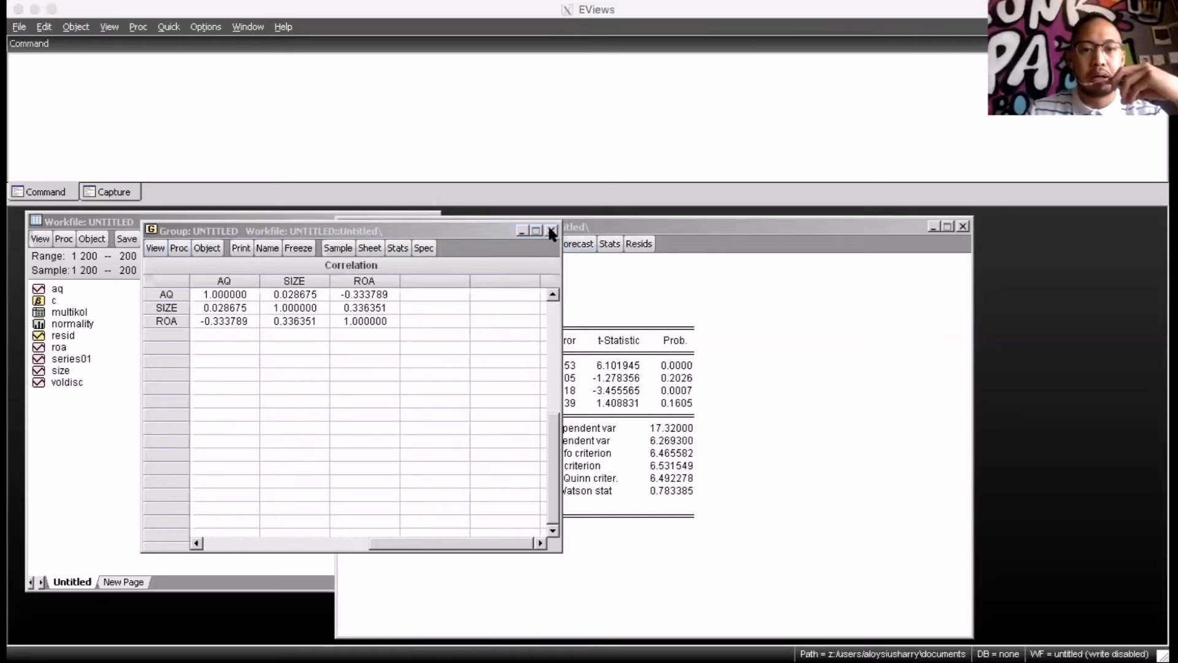
{"action": "left_click", "coordinate": [555, 364]}
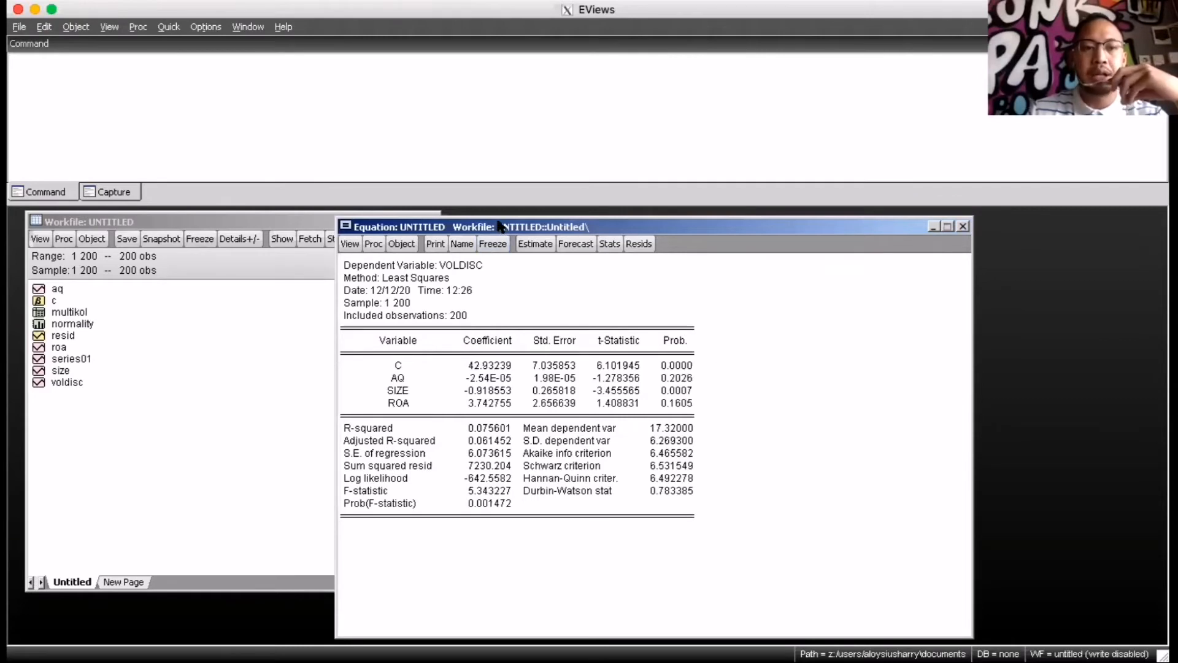
Bring the VOLDISC equation window forward and shift it slightly beside the workfile's object list
{"action": "left_click", "coordinate": [279, 322]}
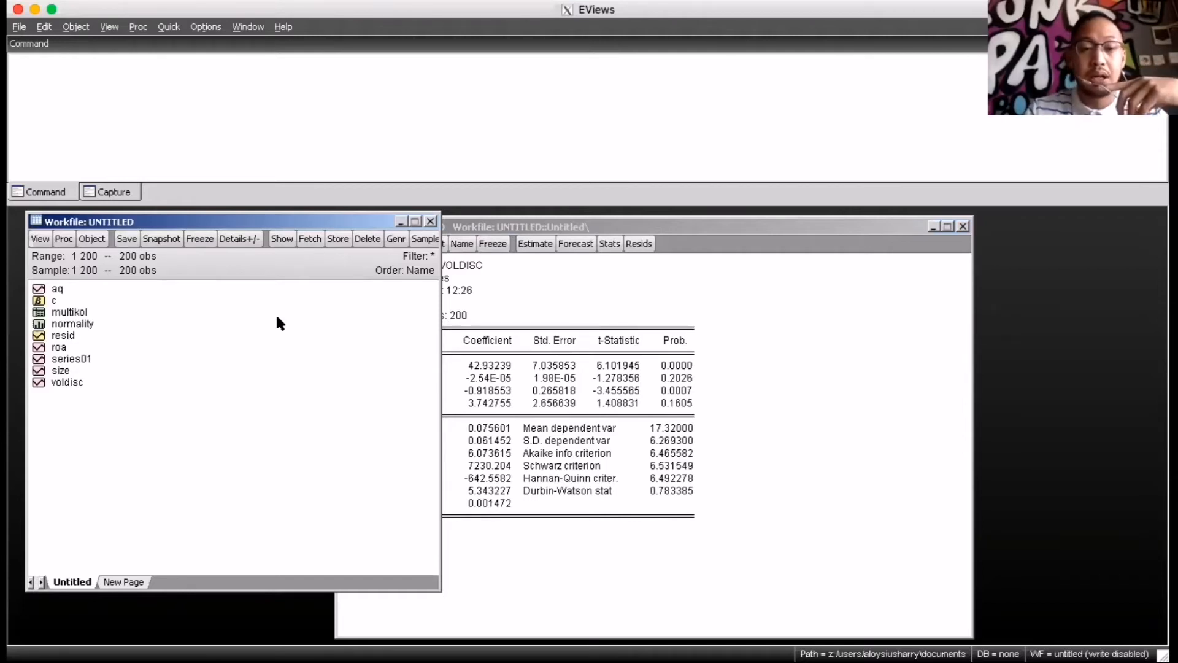
{"action": "key", "text": "super+Tab"}
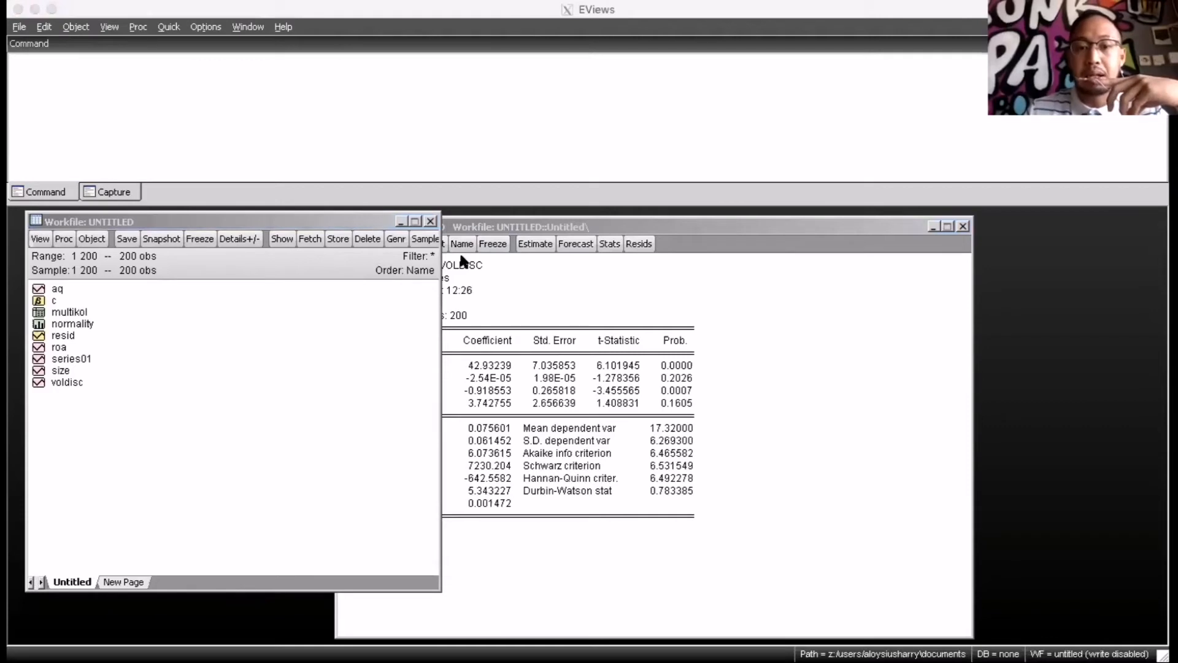
{"action": "left_click", "coordinate": [604, 381]}
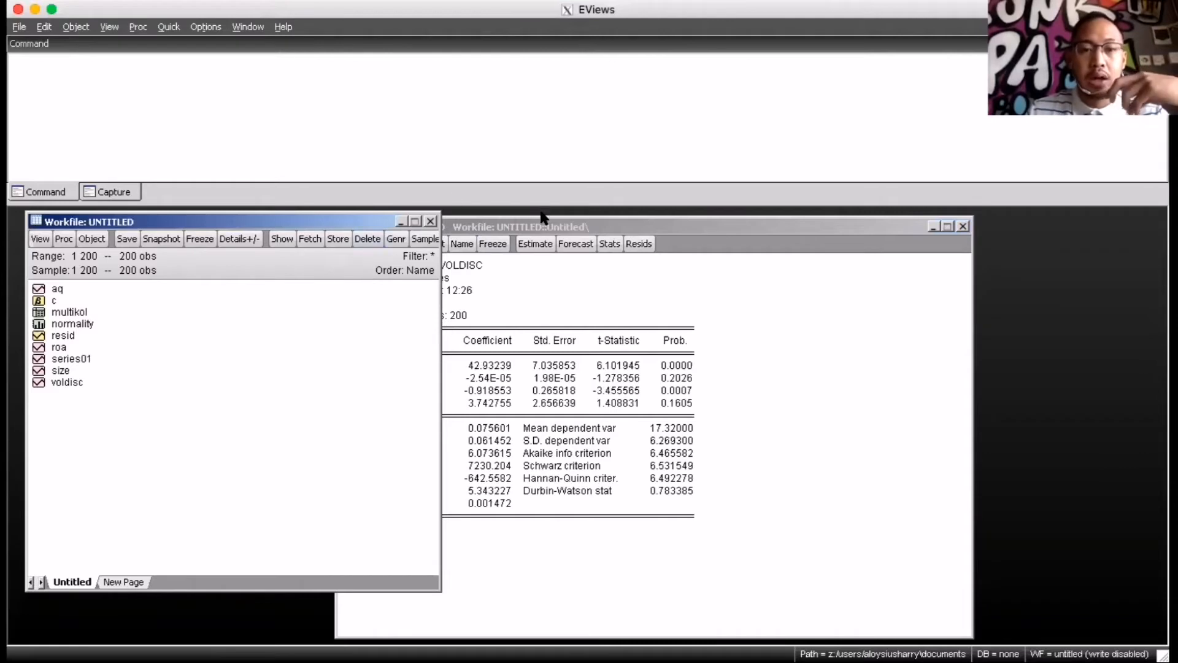
{"action": "left_click_drag", "start_coordinate": [541, 222], "coordinate": [538, 214]}
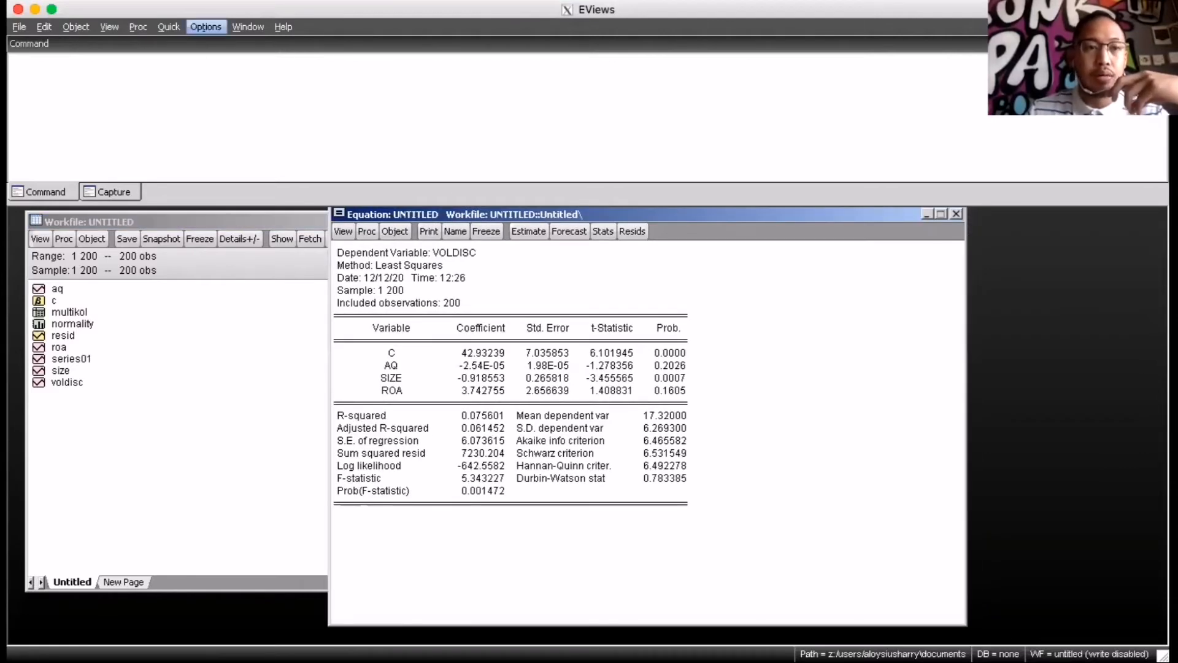
Estimate a new least squares equation of VOLDISC on C, AQ, SIZE and ROA with Huber-White coefficient covariance, and enlarge its output window
{"action": "left_click", "coordinate": [170, 27]}
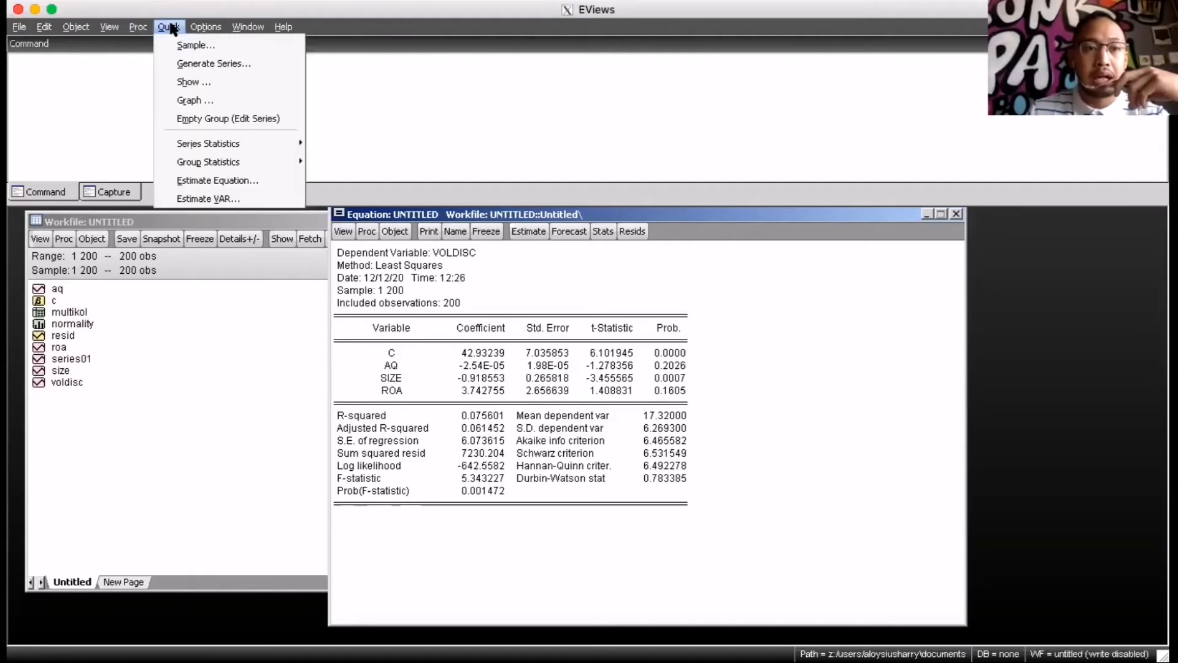
{"action": "left_click", "coordinate": [227, 181]}
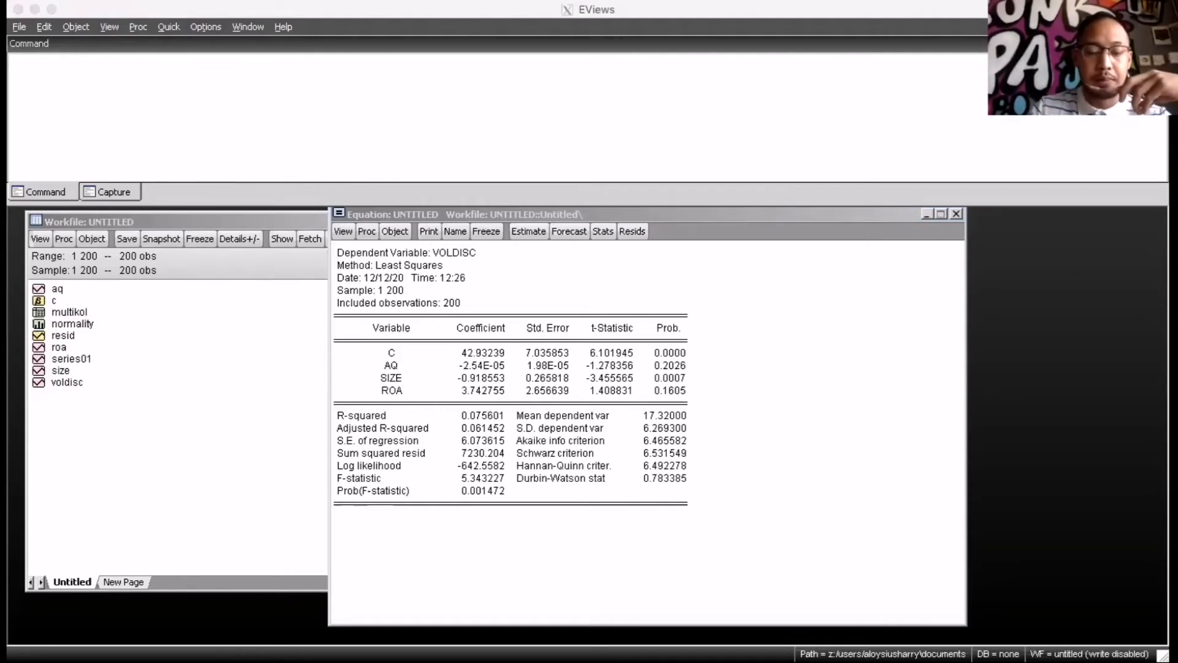
{"action": "type", "text": "v"}
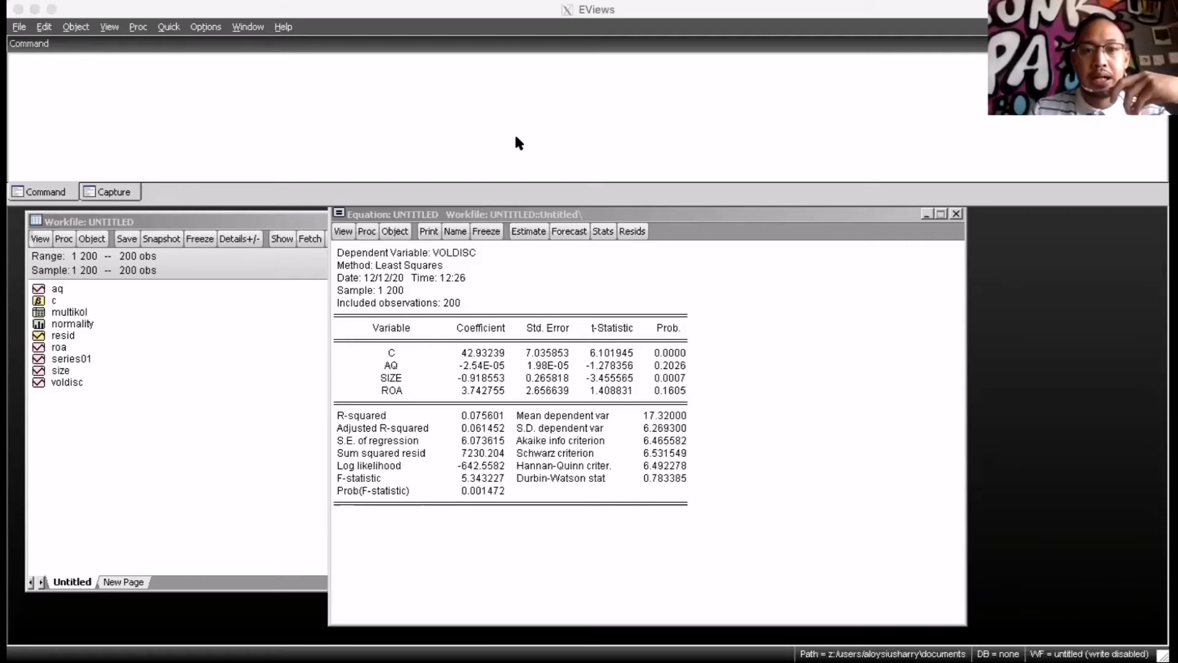
{"action": "left_click", "coordinate": [528, 232]}
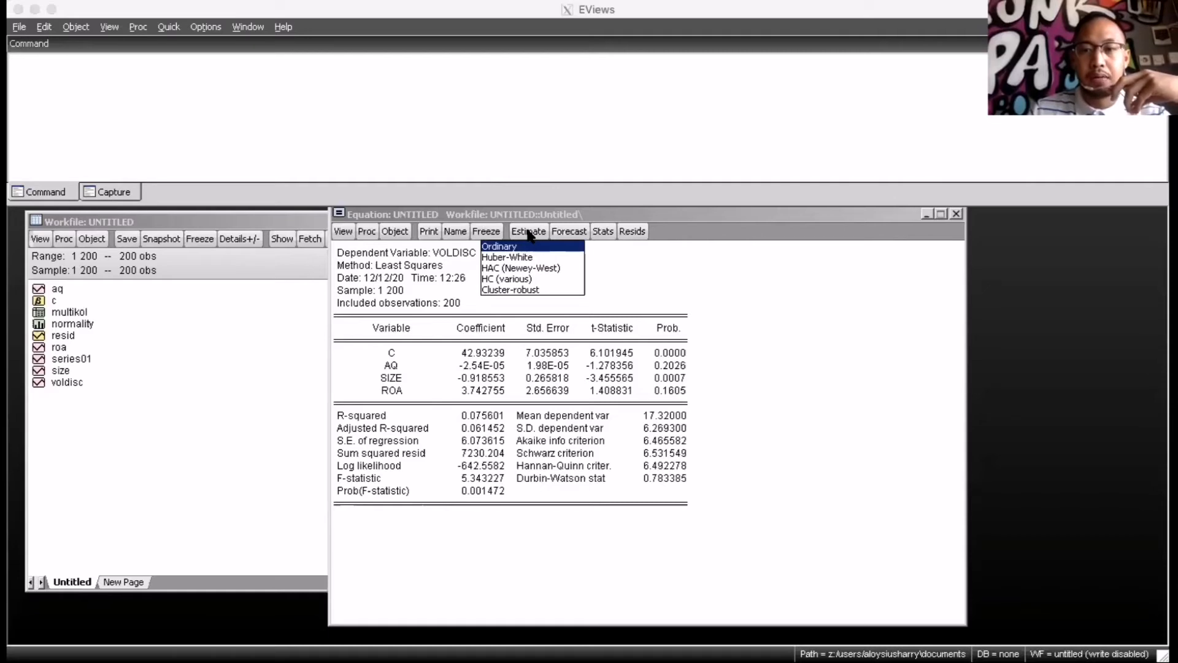
{"action": "left_click", "coordinate": [546, 257]}
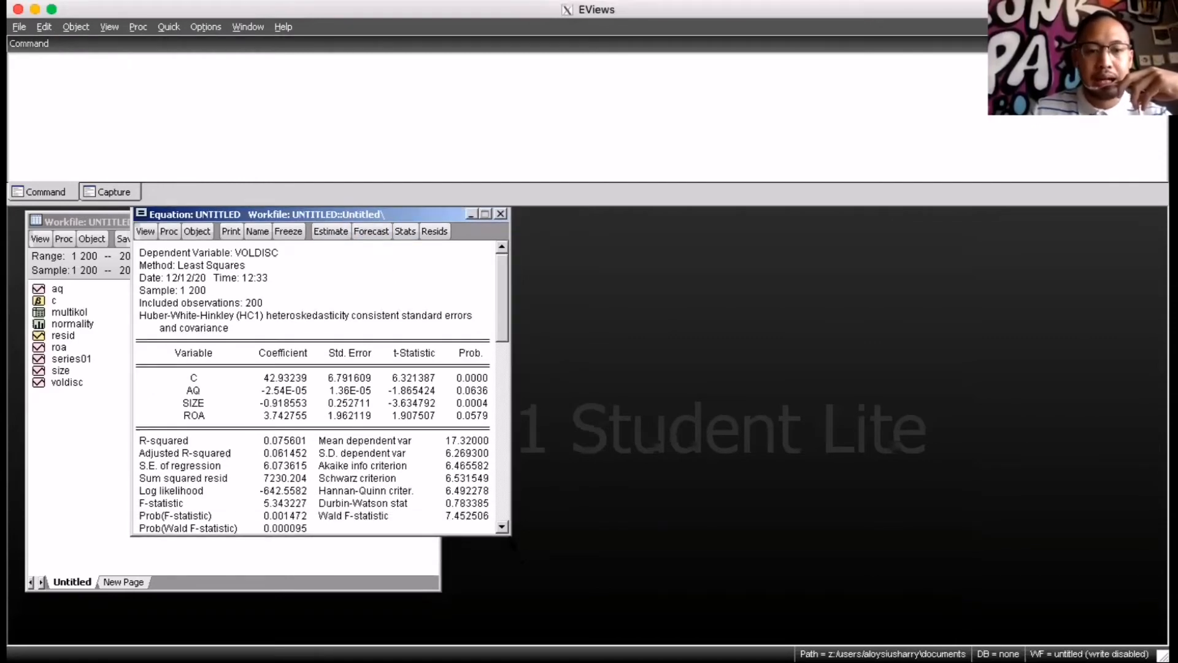
{"action": "left_click_drag", "start_coordinate": [507, 534], "coordinate": [803, 644]}
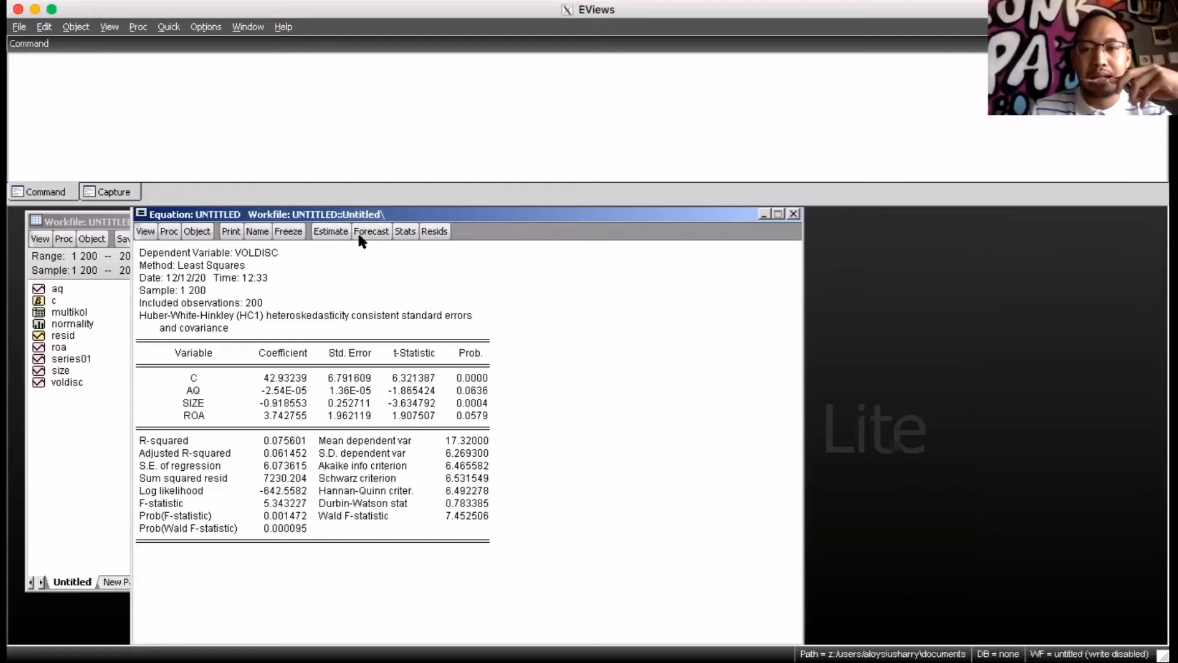
Examine the Huber-White-Hinkley standard errors note and the Durbin-Watson statistic in the regression output
{"action": "left_click_drag", "start_coordinate": [138, 311], "coordinate": [289, 321]}
{"action": "left_click_drag", "start_coordinate": [435, 314], "coordinate": [483, 318]}
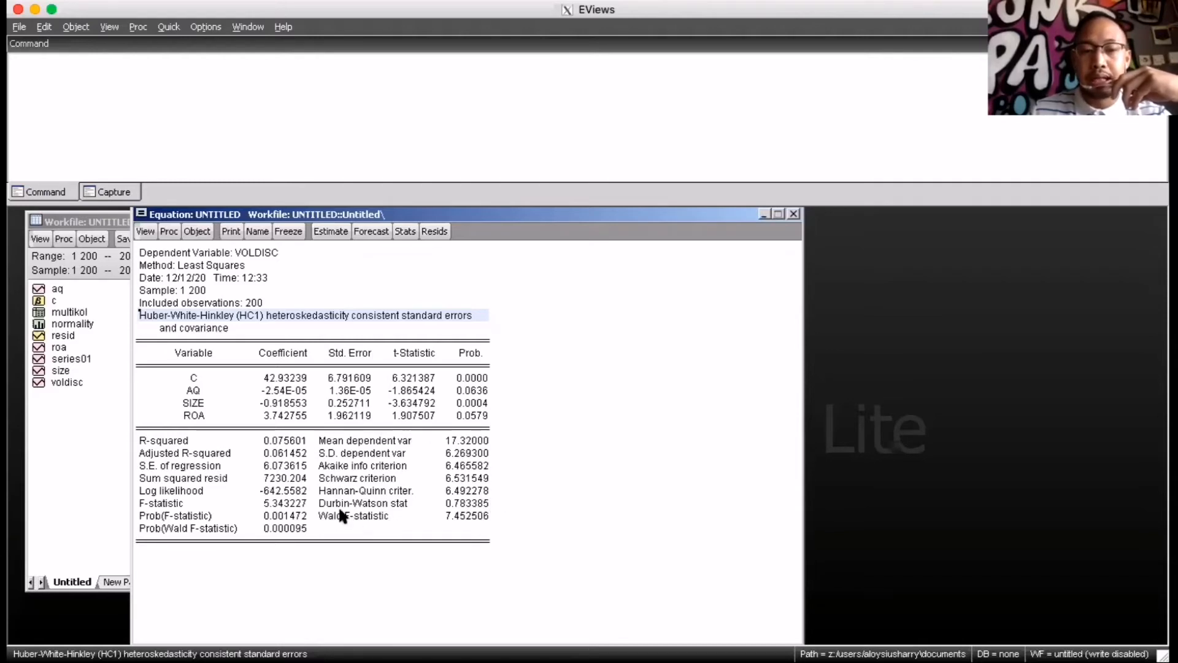
{"action": "left_click", "coordinate": [321, 501]}
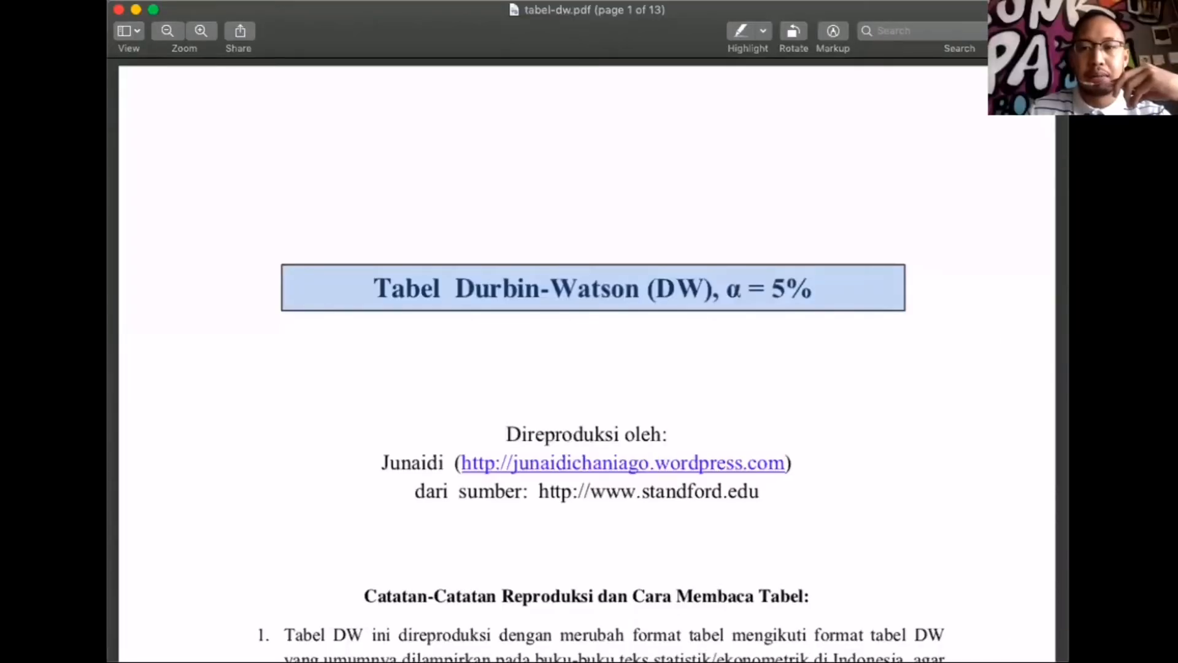
Switch to the tabel-dw.pdf document, enlarge it, and highlight the k=3, dL and dU headings of the Durbin-Watson table on page 2
{"action": "double_click", "coordinate": [1000, 10]}
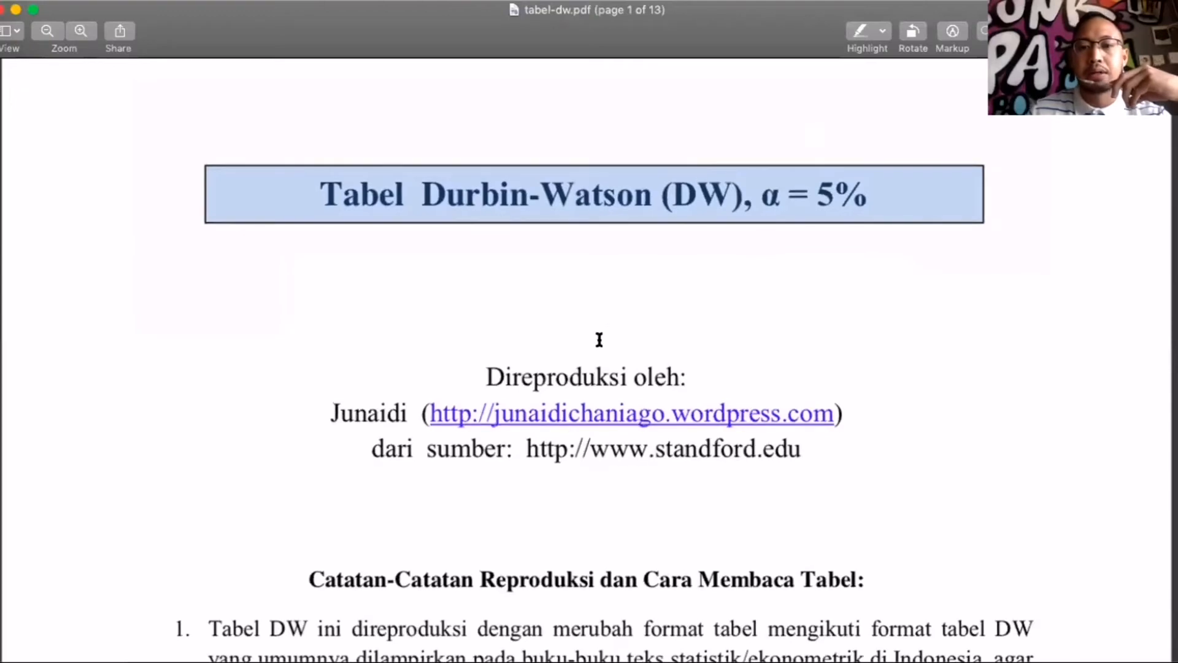
{"action": "scroll", "coordinate": [600, 340], "scroll_direction": "down", "scroll_amount": 10}
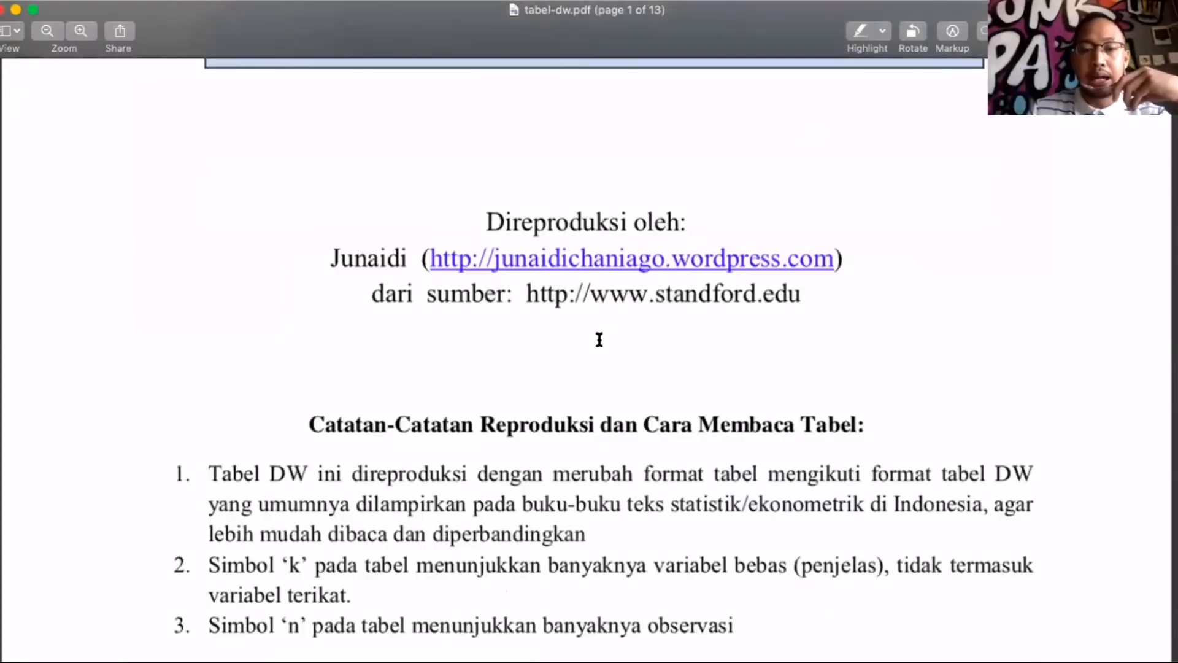
{"action": "scroll", "coordinate": [599, 339], "scroll_direction": "up", "scroll_amount": 1}
{"action": "scroll", "coordinate": [599, 339], "scroll_direction": "down", "scroll_amount": 5}
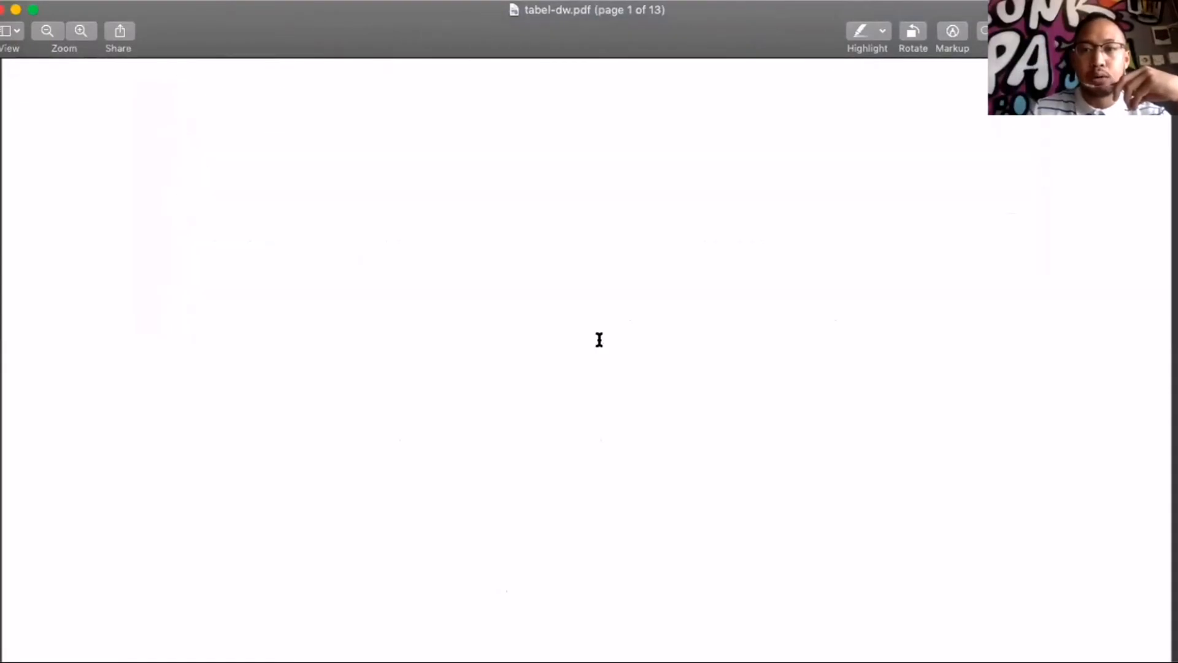
{"action": "scroll", "coordinate": [599, 339], "scroll_direction": "down", "scroll_amount": 6}
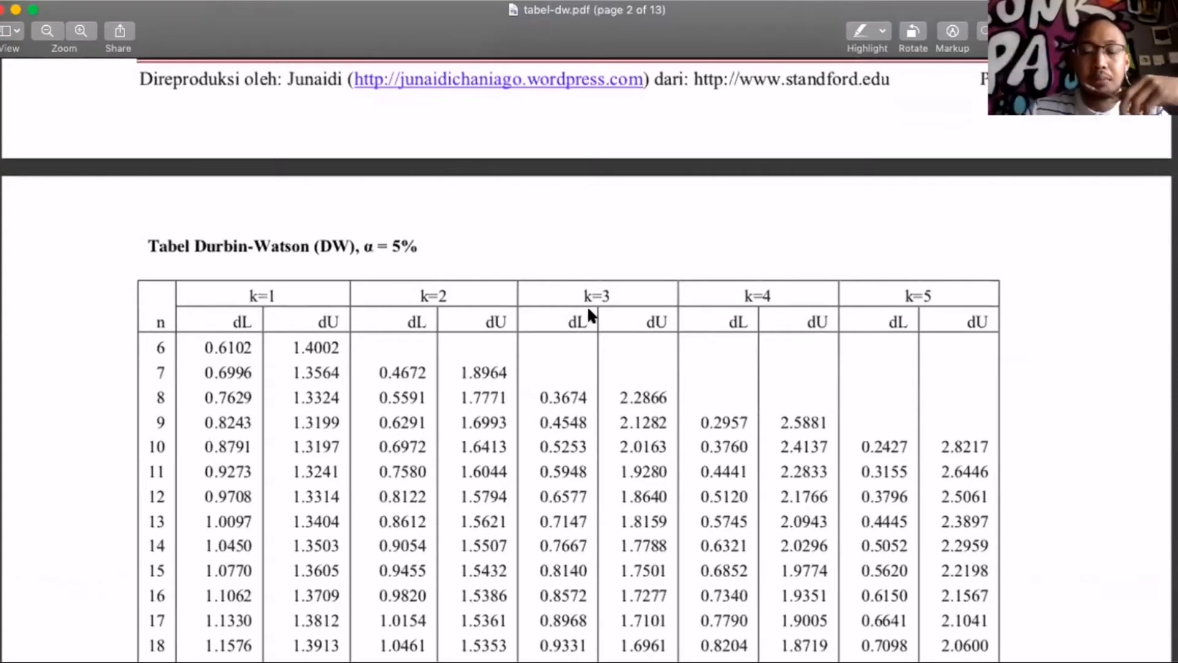
{"action": "left_click_drag", "start_coordinate": [239, 289], "coordinate": [280, 288]}
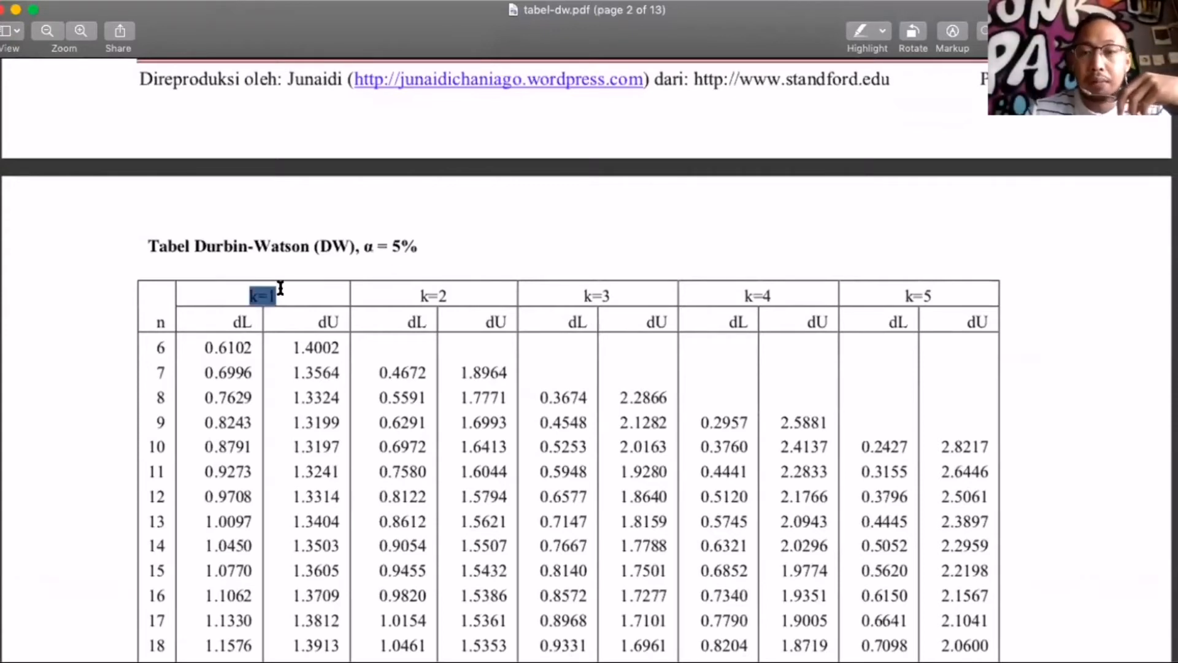
{"action": "mouse_move", "coordinate": [578, 294]}
{"action": "left_mouse_down"}
{"action": "mouse_move", "coordinate": [621, 293]}
{"action": "mouse_move", "coordinate": [601, 321]}
{"action": "mouse_move", "coordinate": [675, 323]}
{"action": "left_mouse_up"}
{"action": "left_click", "coordinate": [862, 32]}
{"action": "left_click", "coordinate": [862, 32]}
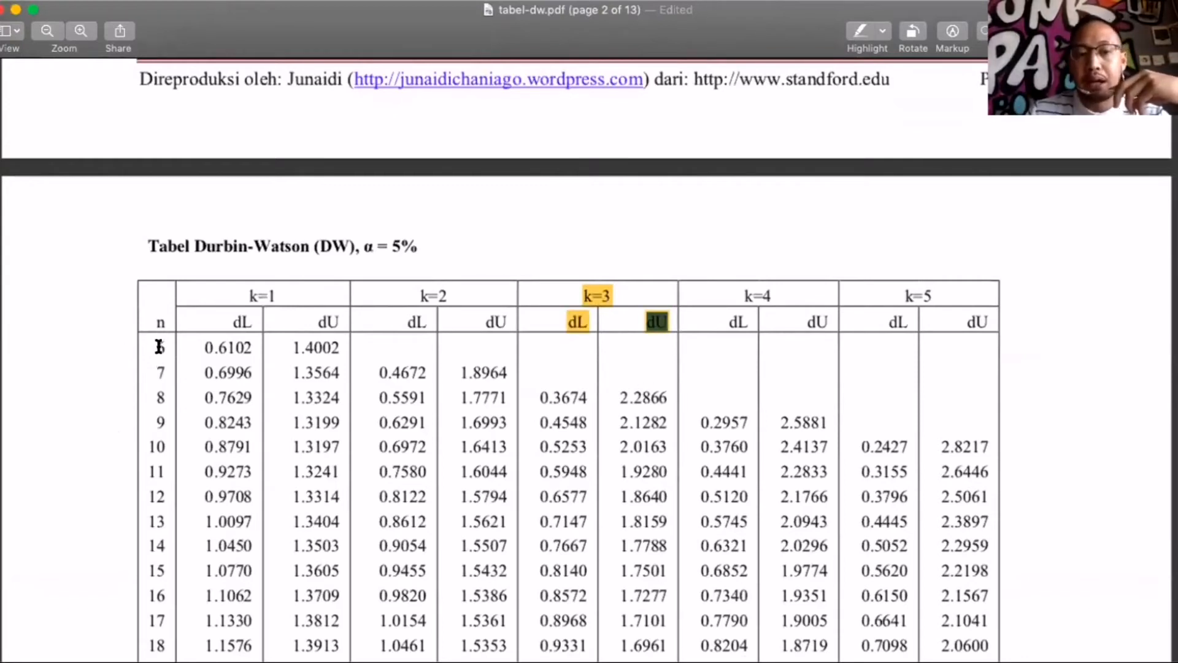
Highlight the dL and dU values for k=3 in the n=200 row of the Durbin-Watson table on page 4
{"action": "left_click_drag", "start_coordinate": [159, 347], "coordinate": [162, 393]}
{"action": "left_click", "coordinate": [161, 393]}
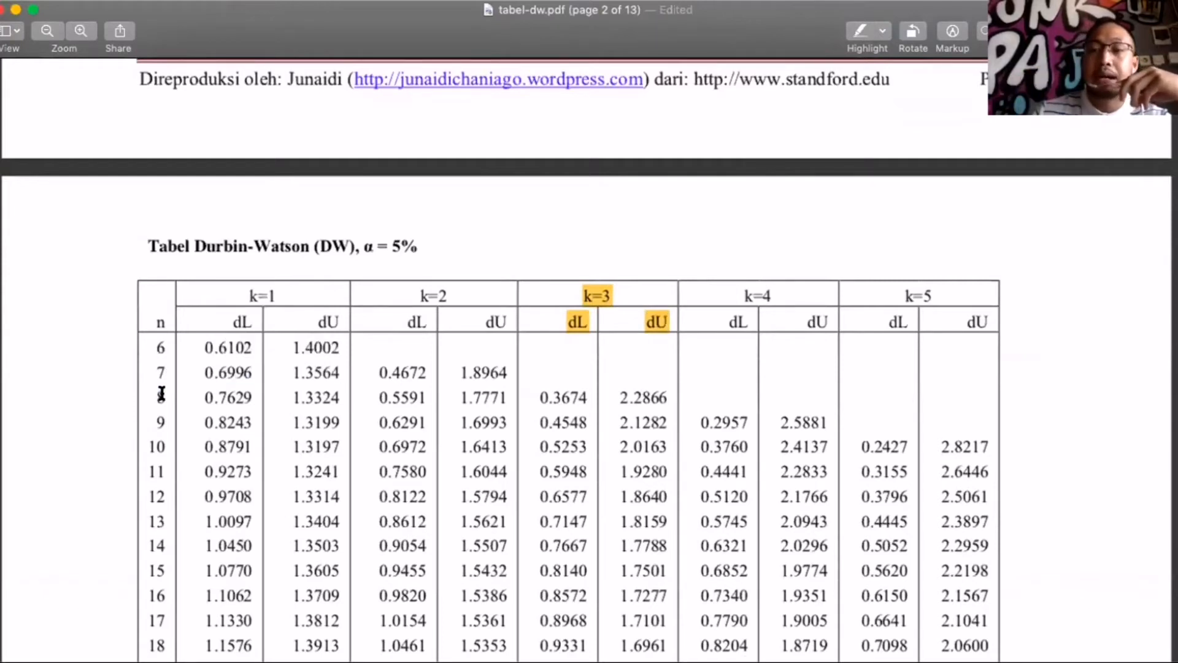
{"action": "scroll", "coordinate": [157, 506], "scroll_direction": "down", "scroll_amount": 5}
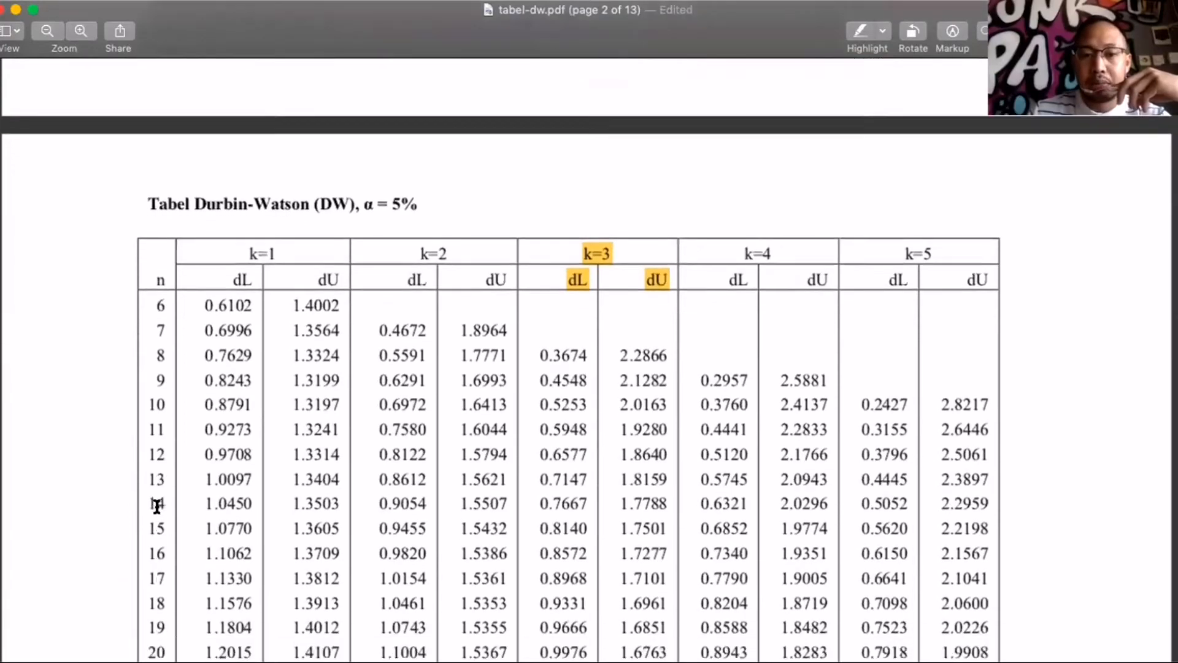
{"action": "scroll", "coordinate": [157, 506], "scroll_direction": "down", "scroll_amount": 15}
{"action": "scroll", "coordinate": [157, 507], "scroll_direction": "up", "scroll_amount": 12}
{"action": "scroll", "coordinate": [157, 507], "scroll_direction": "up", "scroll_amount": 8}
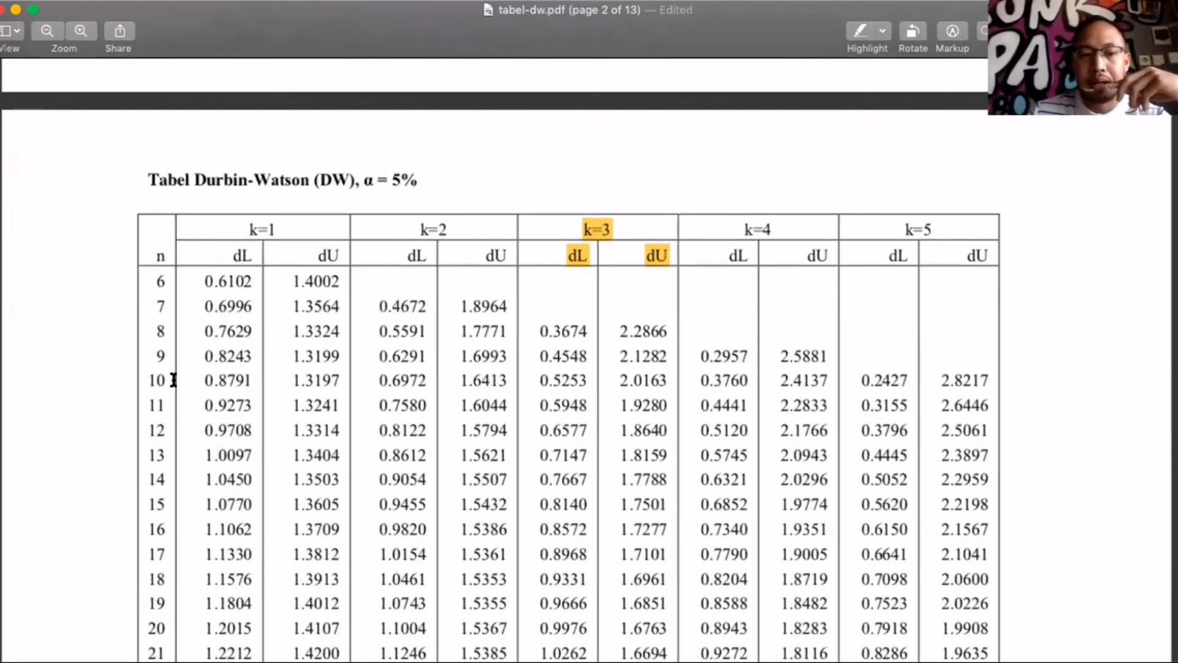
{"action": "scroll", "coordinate": [154, 451], "scroll_direction": "down", "scroll_amount": 1}
{"action": "scroll", "coordinate": [153, 451], "scroll_direction": "up", "scroll_amount": 1}
{"action": "scroll", "coordinate": [153, 451], "scroll_direction": "down", "scroll_amount": 20}
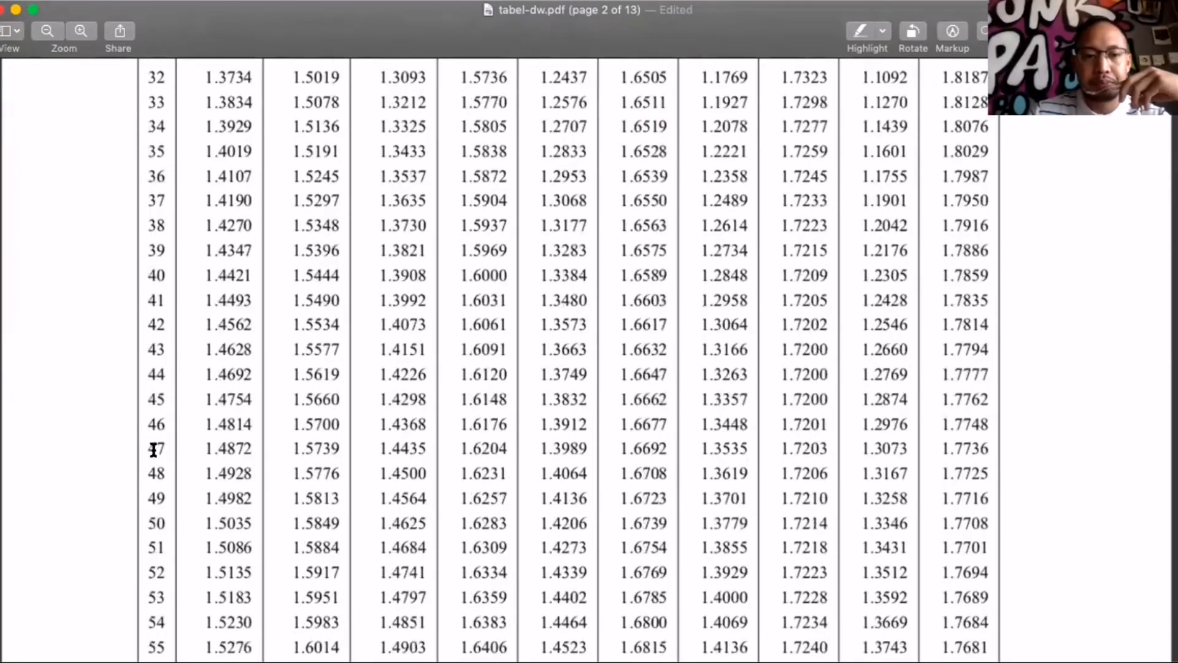
{"action": "scroll", "coordinate": [153, 451], "scroll_direction": "down", "scroll_amount": 20}
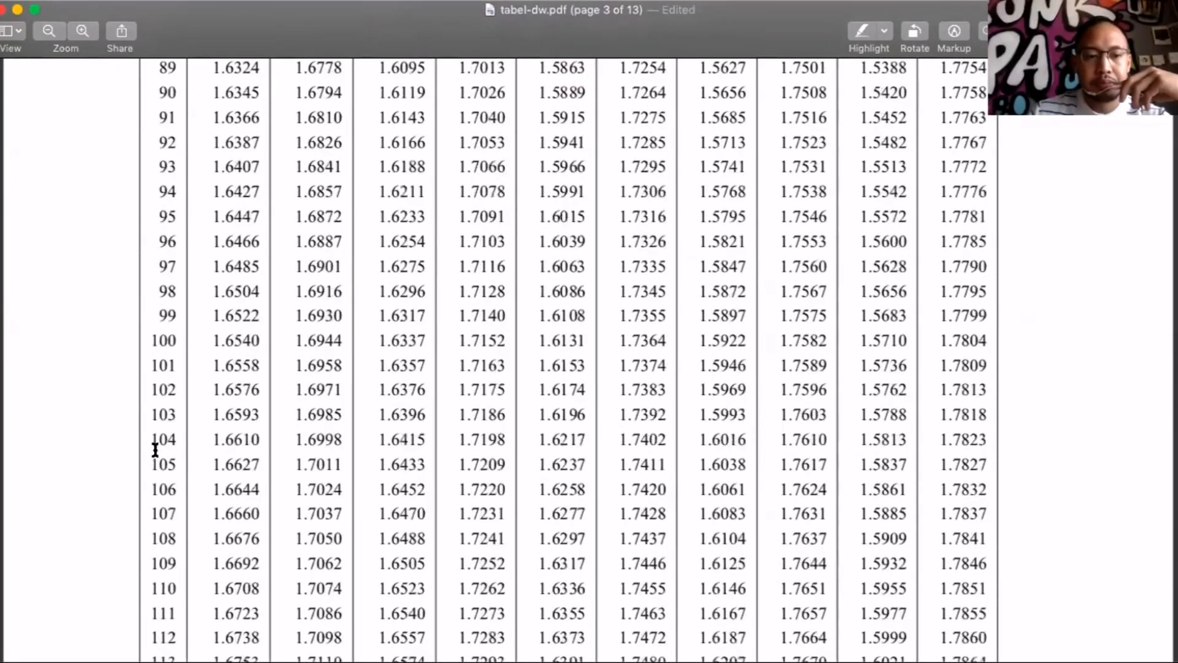
{"action": "scroll", "coordinate": [156, 451], "scroll_direction": "down", "scroll_amount": 20}
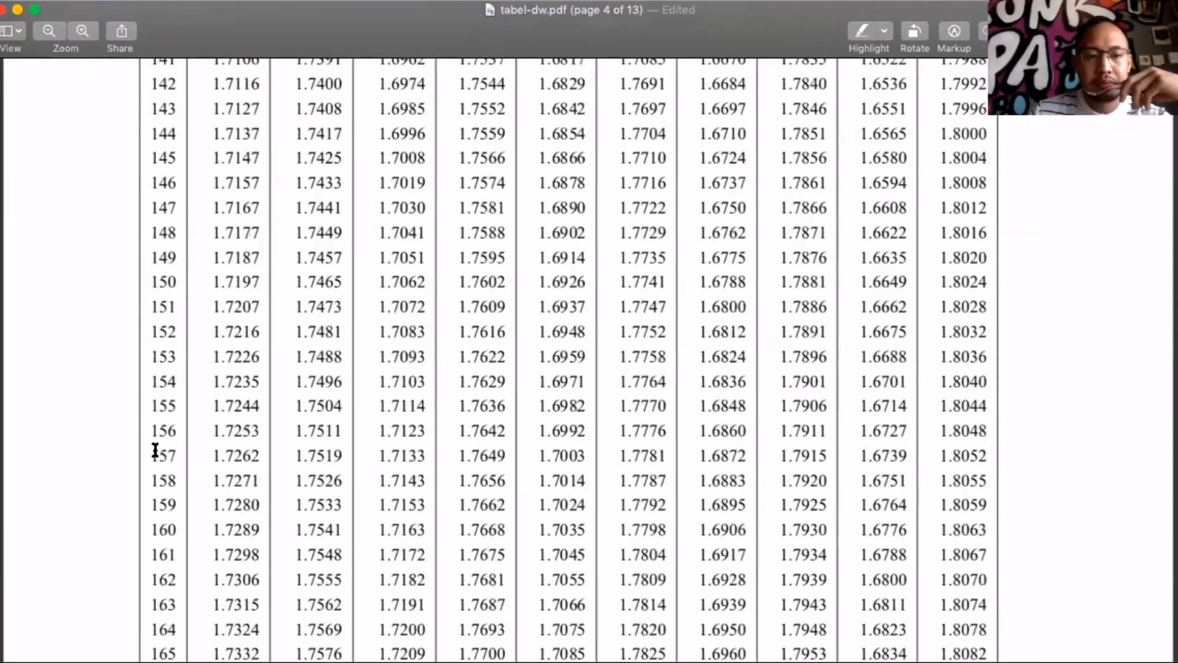
{"action": "scroll", "coordinate": [156, 451], "scroll_direction": "down", "scroll_amount": 12}
{"action": "scroll", "coordinate": [155, 451], "scroll_direction": "up", "scroll_amount": 20}
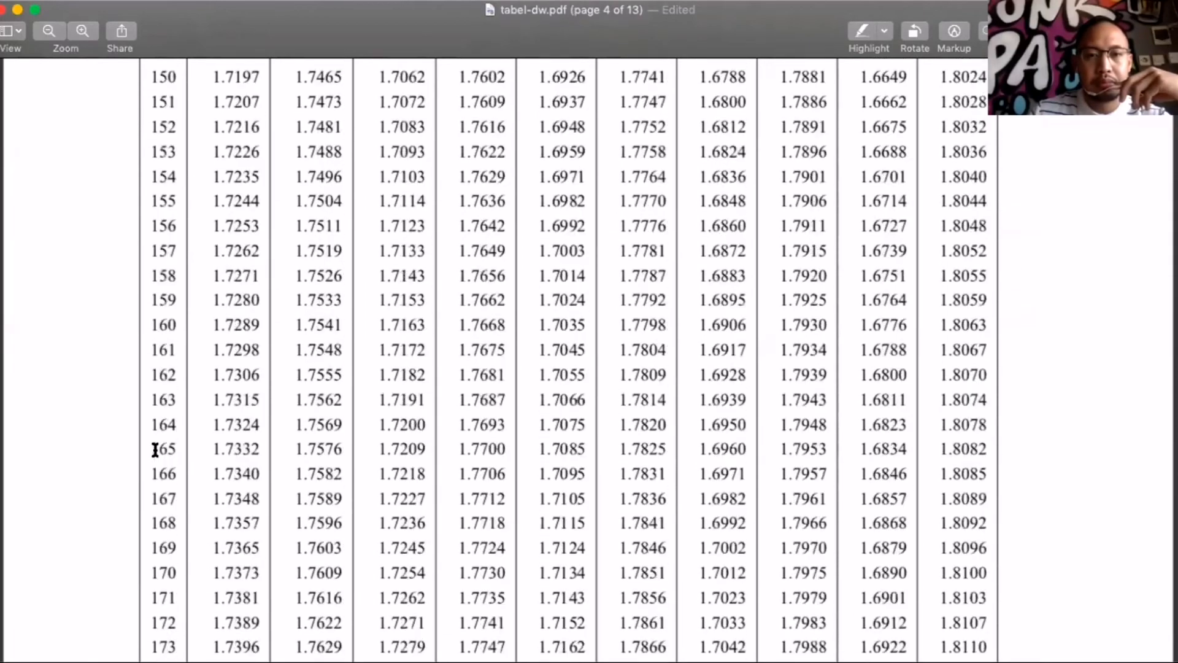
{"action": "scroll", "coordinate": [155, 451], "scroll_direction": "up", "scroll_amount": 5}
{"action": "scroll", "coordinate": [156, 451], "scroll_direction": "down", "scroll_amount": 20}
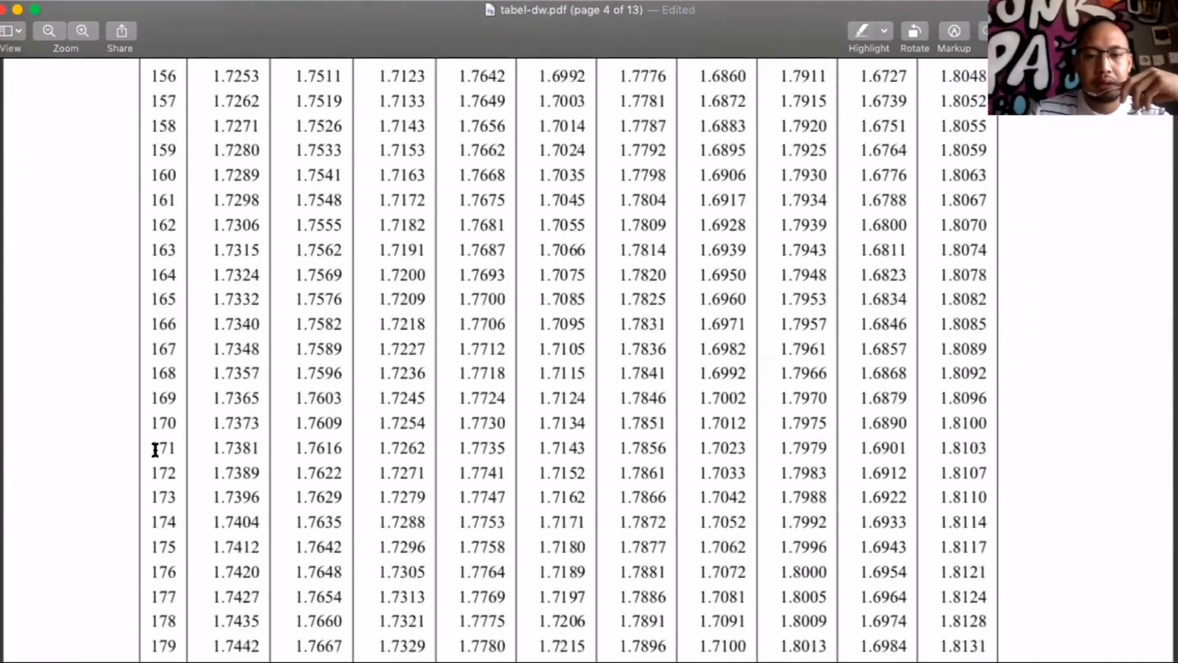
{"action": "scroll", "coordinate": [155, 451], "scroll_direction": "down", "scroll_amount": 20}
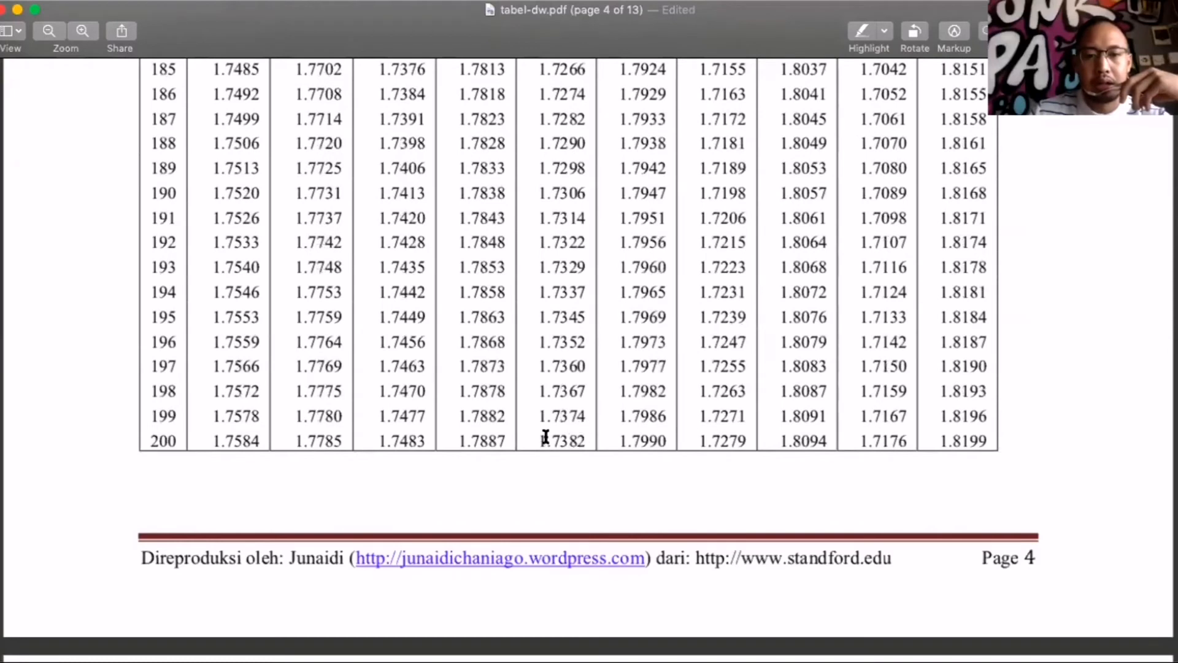
{"action": "left_click_drag", "start_coordinate": [534, 436], "coordinate": [673, 437]}
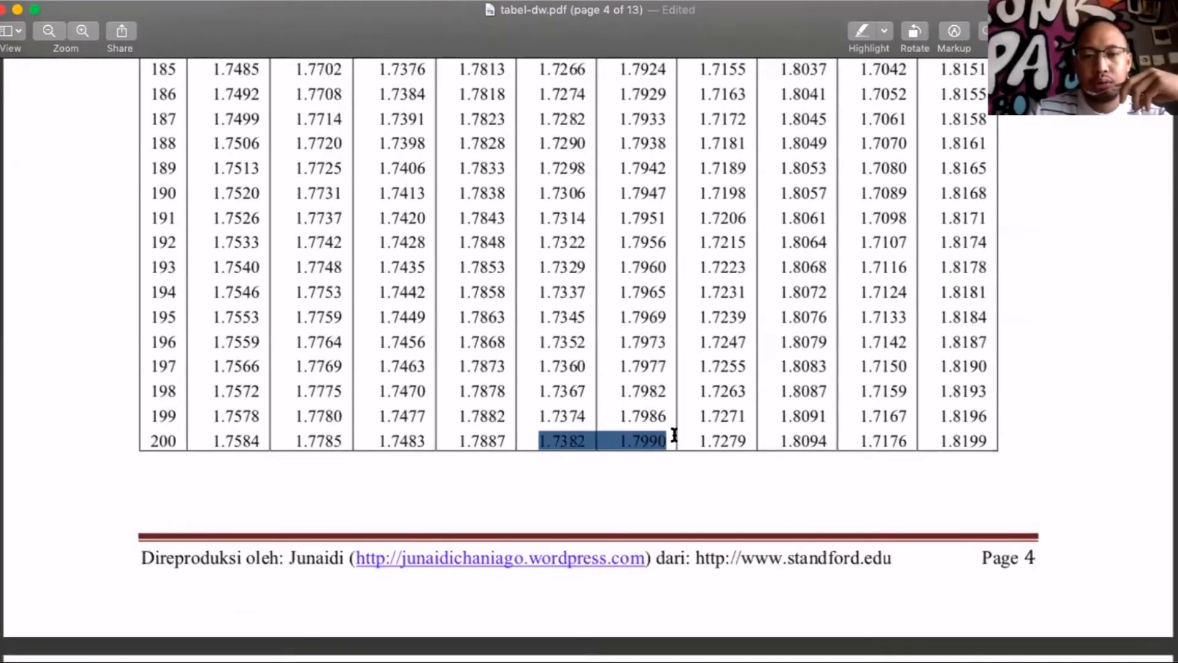
{"action": "left_click", "coordinate": [862, 32]}
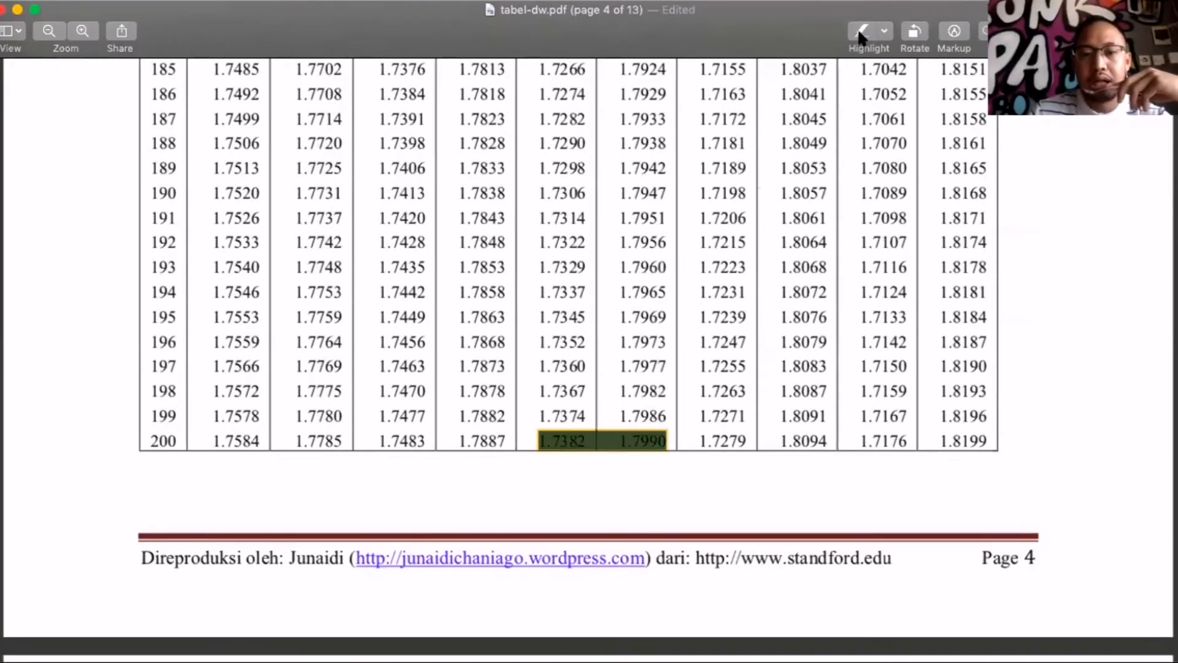
{"action": "left_click", "coordinate": [670, 433]}
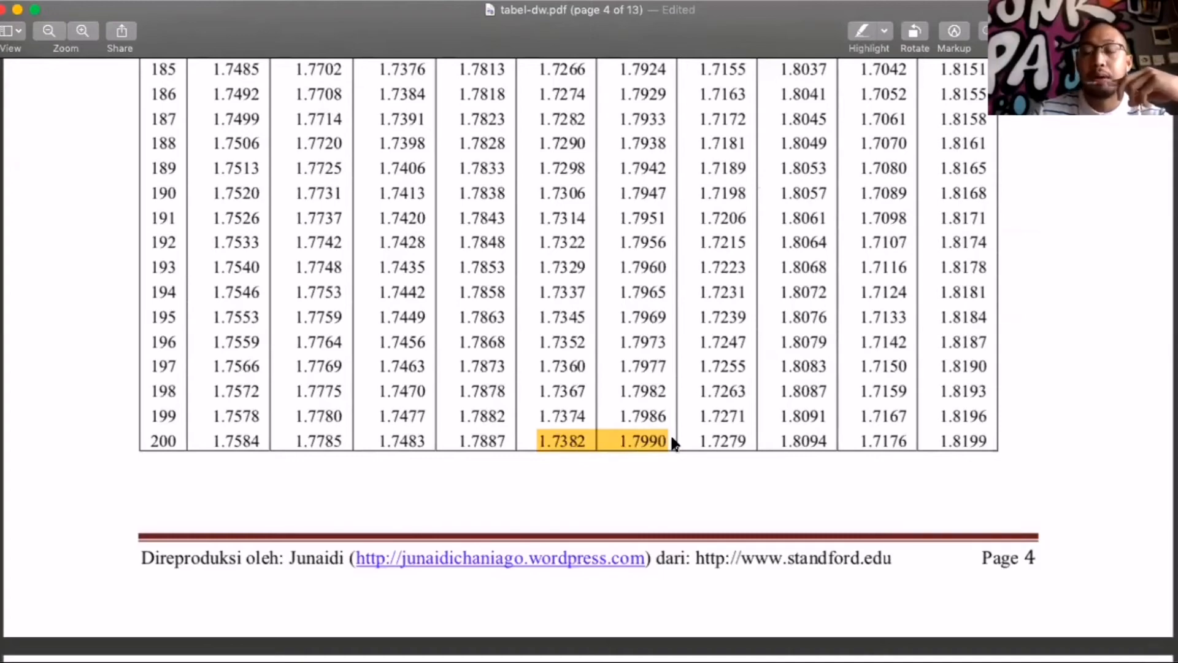
{"action": "scroll", "coordinate": [670, 433], "scroll_direction": "up", "scroll_amount": 15}
{"action": "scroll", "coordinate": [673, 438], "scroll_direction": "down", "scroll_amount": 15}
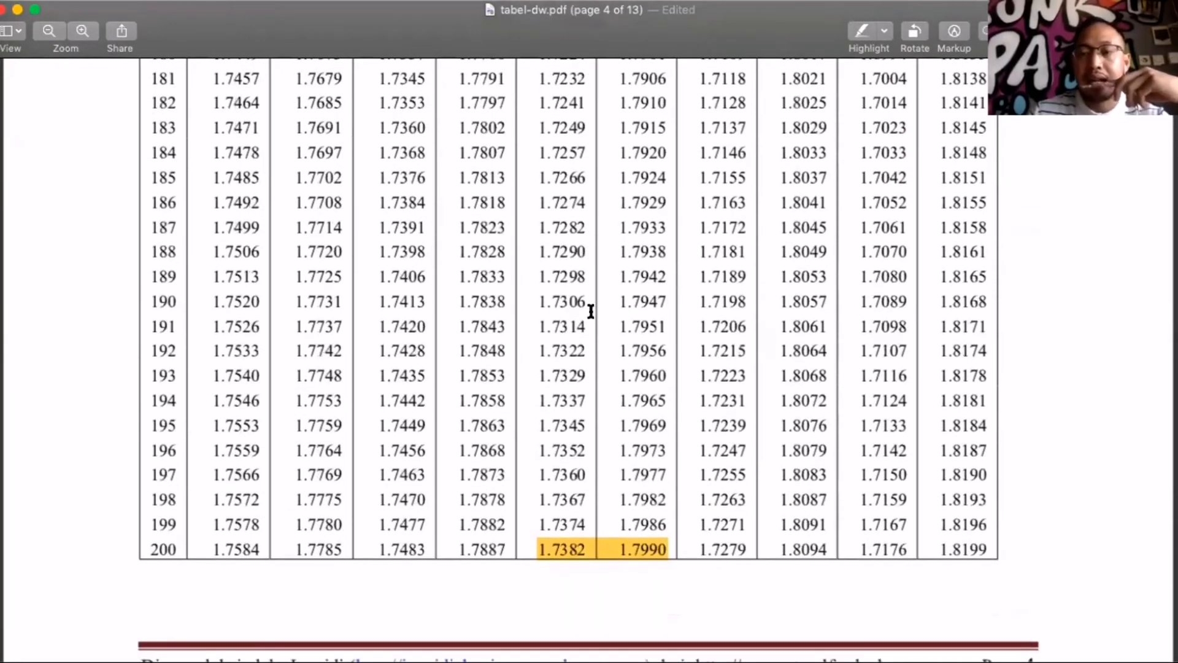
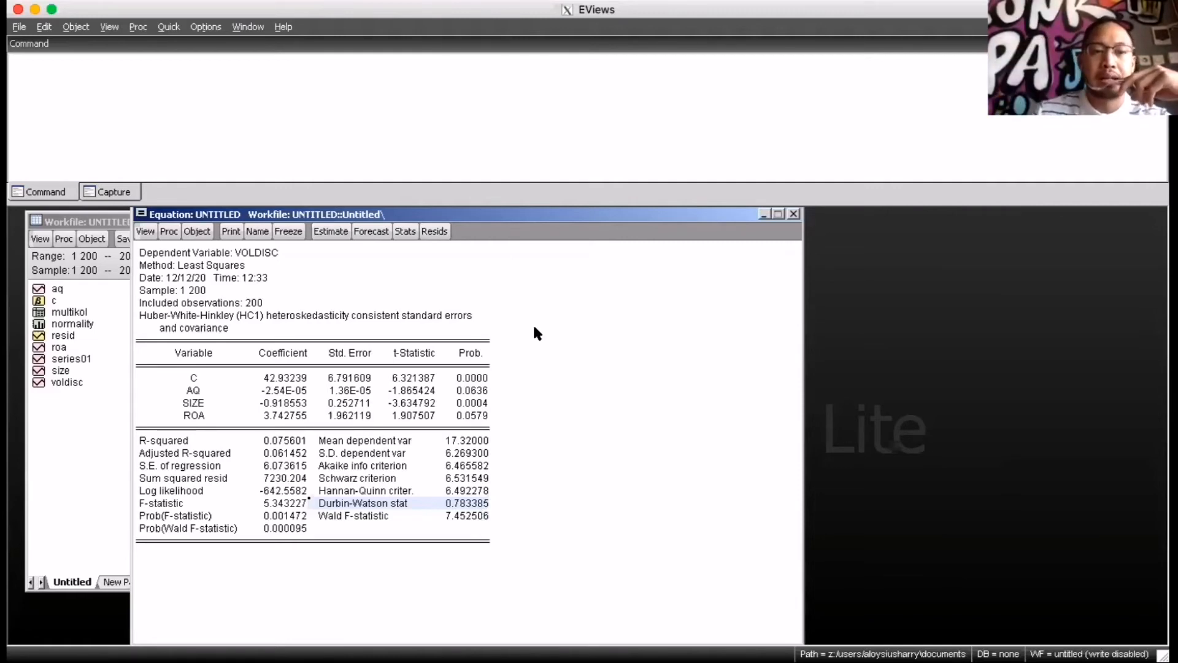
Check the contents of series01, close it, and rename the series as lagvd
{"action": "left_click_drag", "start_coordinate": [519, 214], "coordinate": [579, 214]}
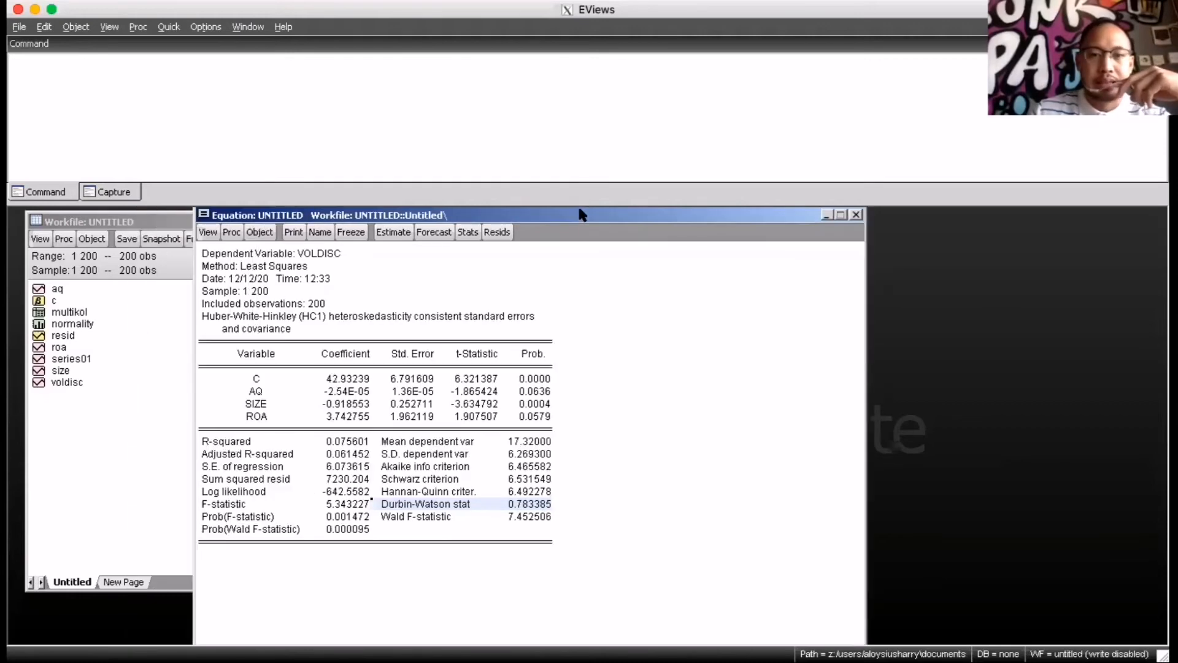
{"action": "left_click", "coordinate": [86, 380]}
{"action": "double_click", "coordinate": [82, 359]}
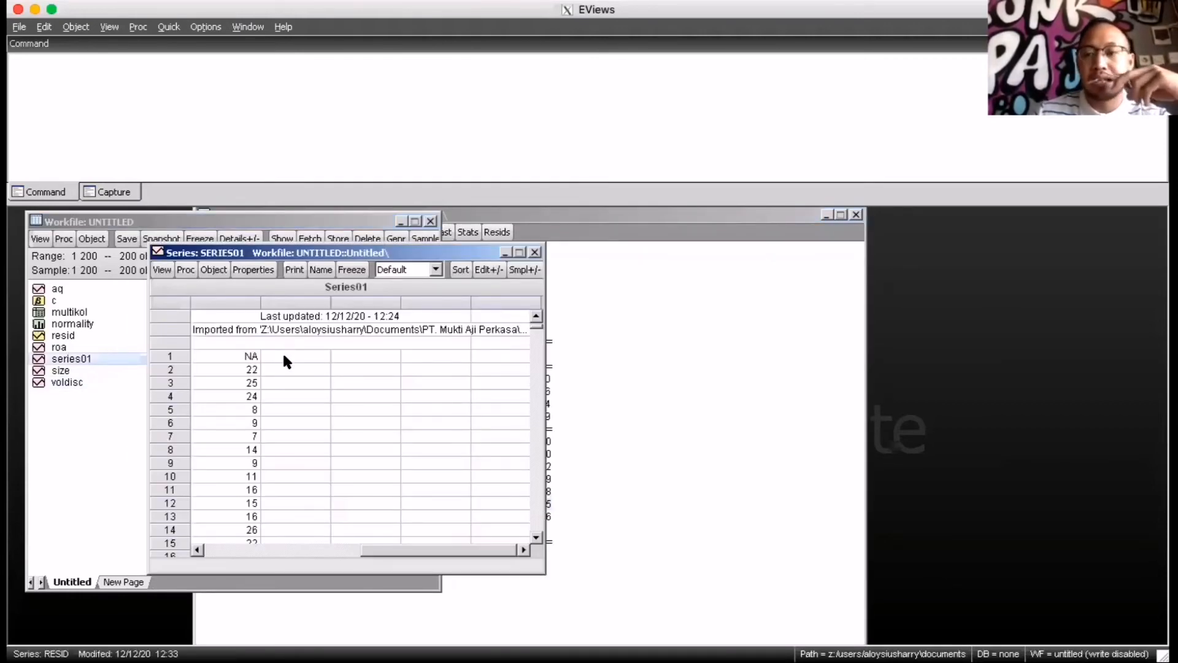
{"action": "left_click", "coordinate": [535, 252]}
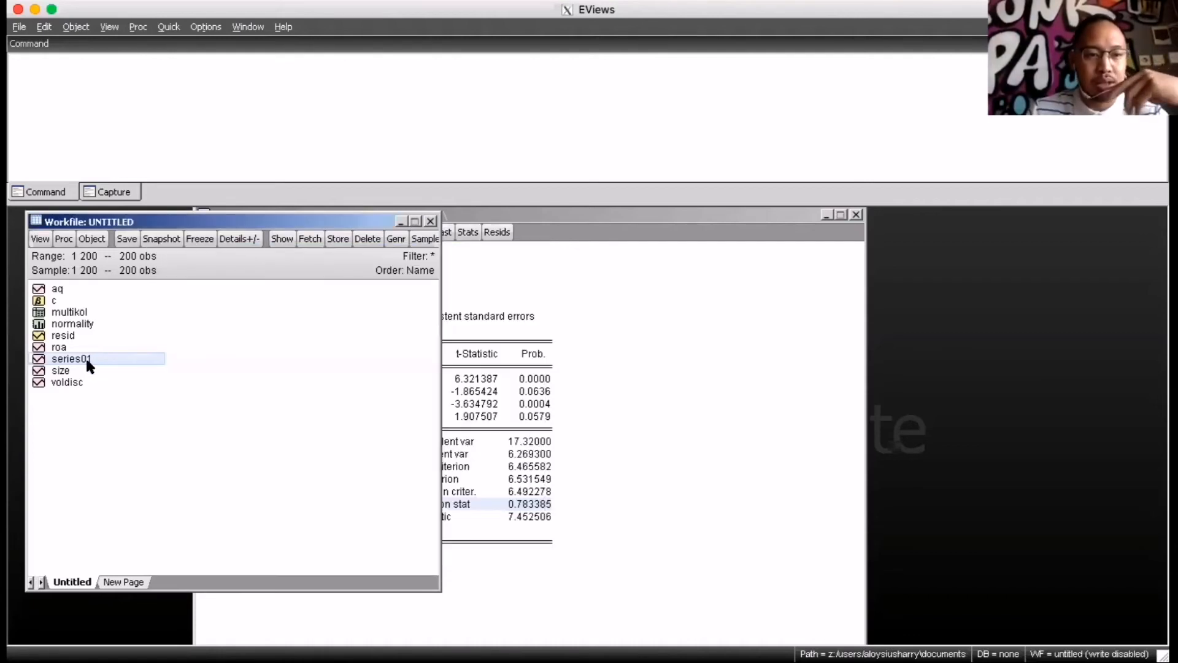
{"action": "right_click", "coordinate": [87, 360]}
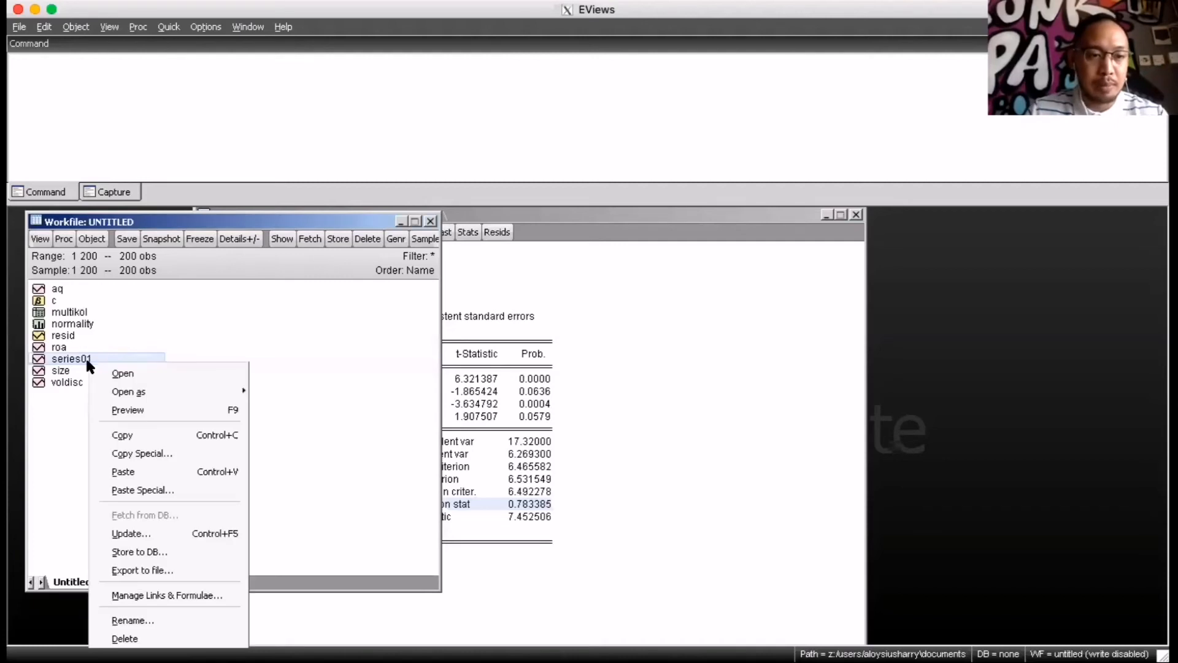
{"action": "left_click", "coordinate": [138, 619]}
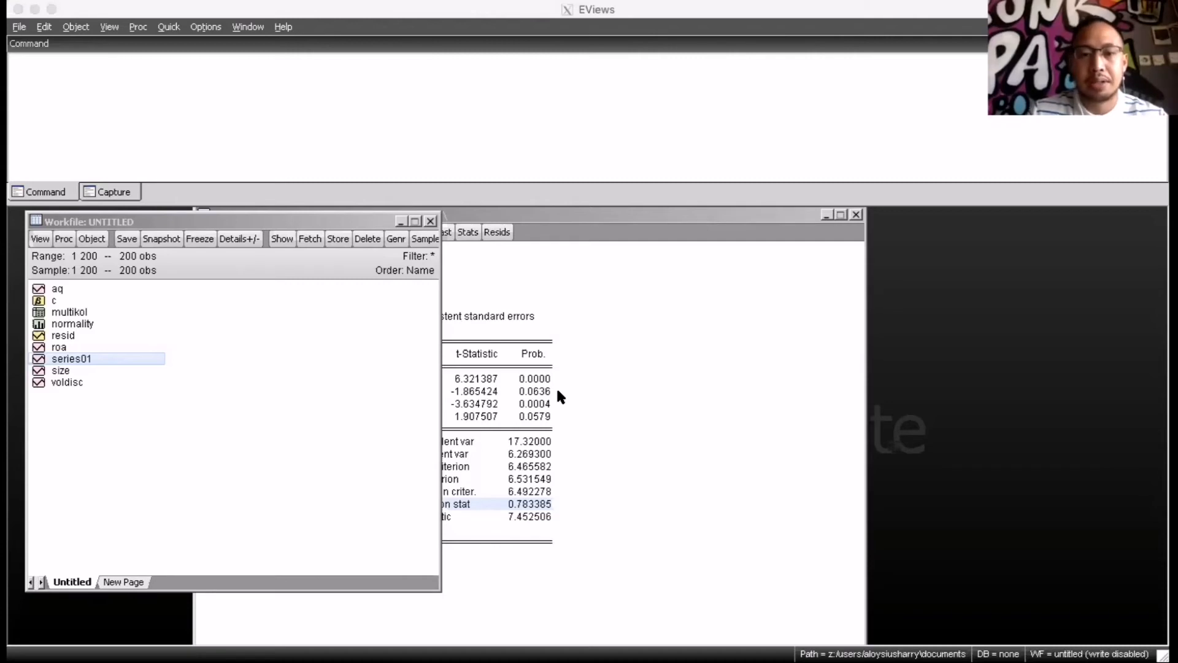
{"action": "key", "text": "Return"}
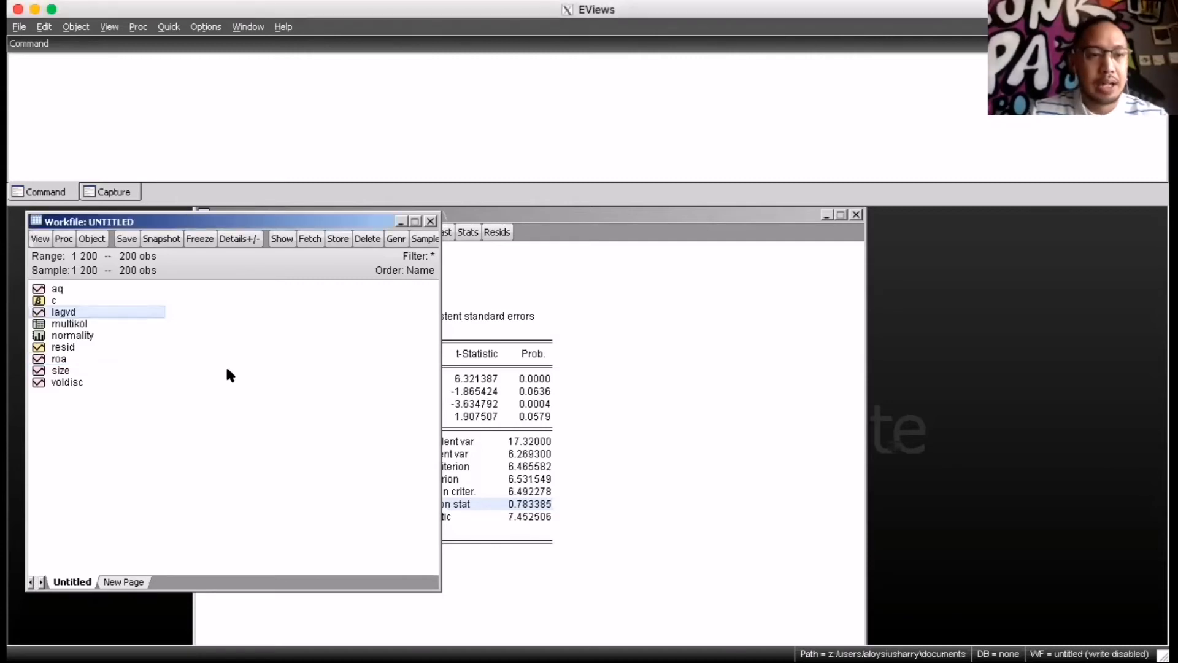
Estimate a least squares equation of VOLDISC on C, AQ, SIZE, ROA and LAGVD with Huber-White coefficient covariance, and enlarge its output window
{"action": "left_click", "coordinate": [605, 215]}
{"action": "left_click_drag", "start_coordinate": [586, 187], "coordinate": [585, 188]}
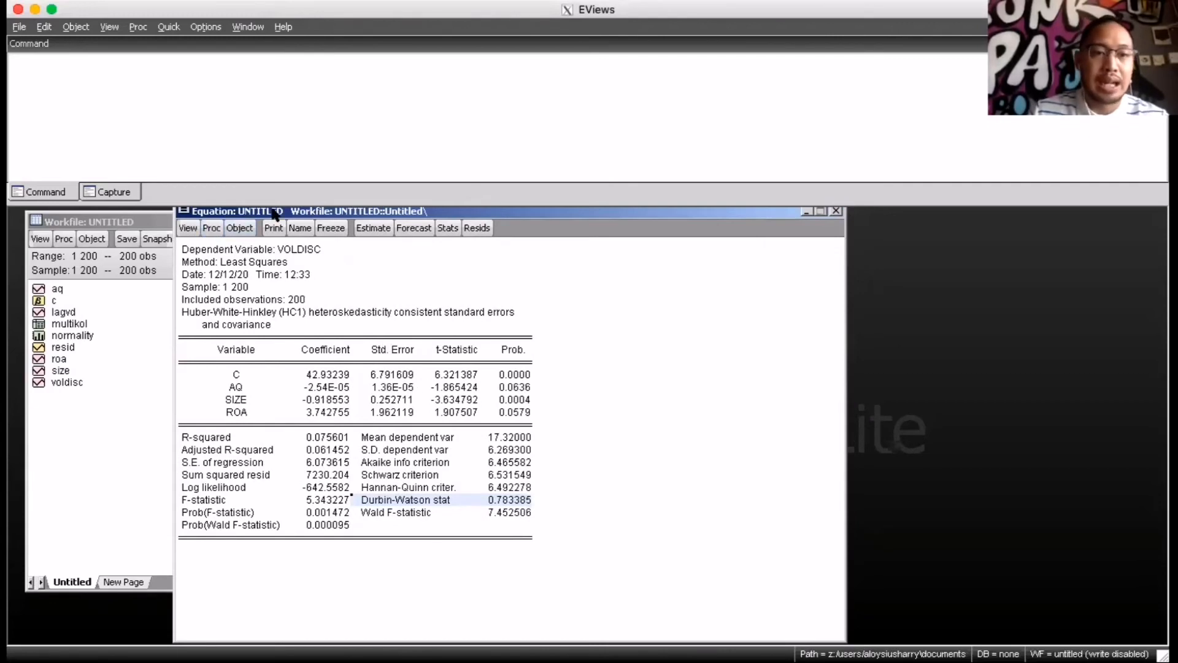
{"action": "left_click_drag", "start_coordinate": [273, 210], "coordinate": [283, 231]}
{"action": "left_click", "coordinate": [168, 26]}
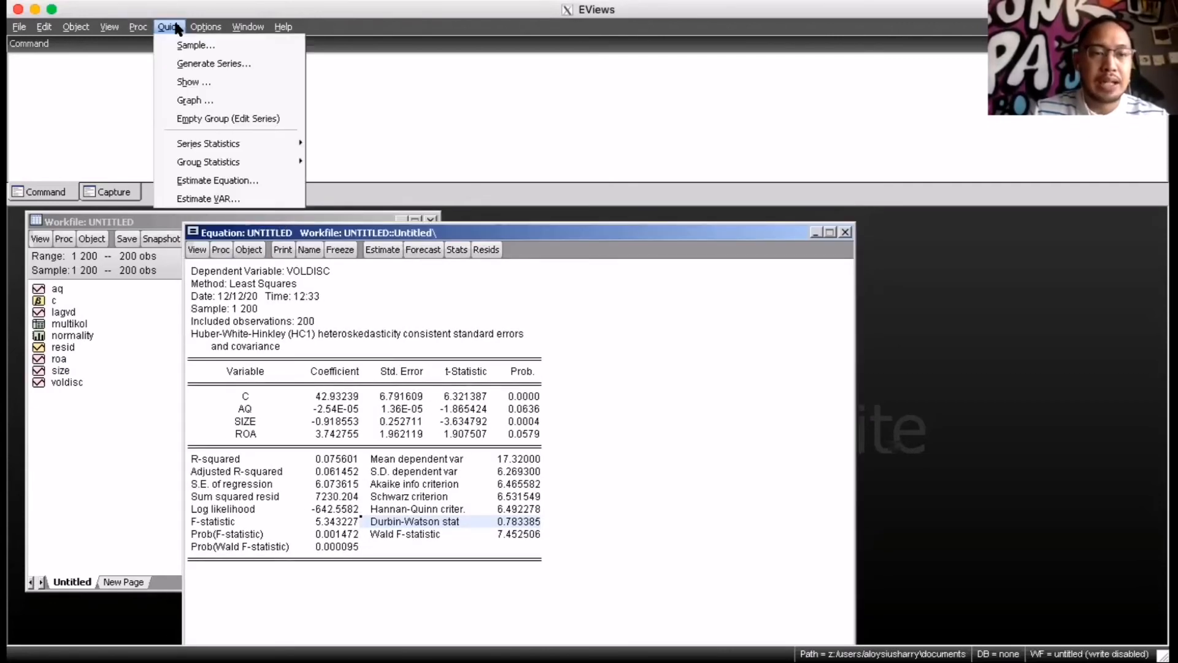
{"action": "left_click", "coordinate": [227, 178]}
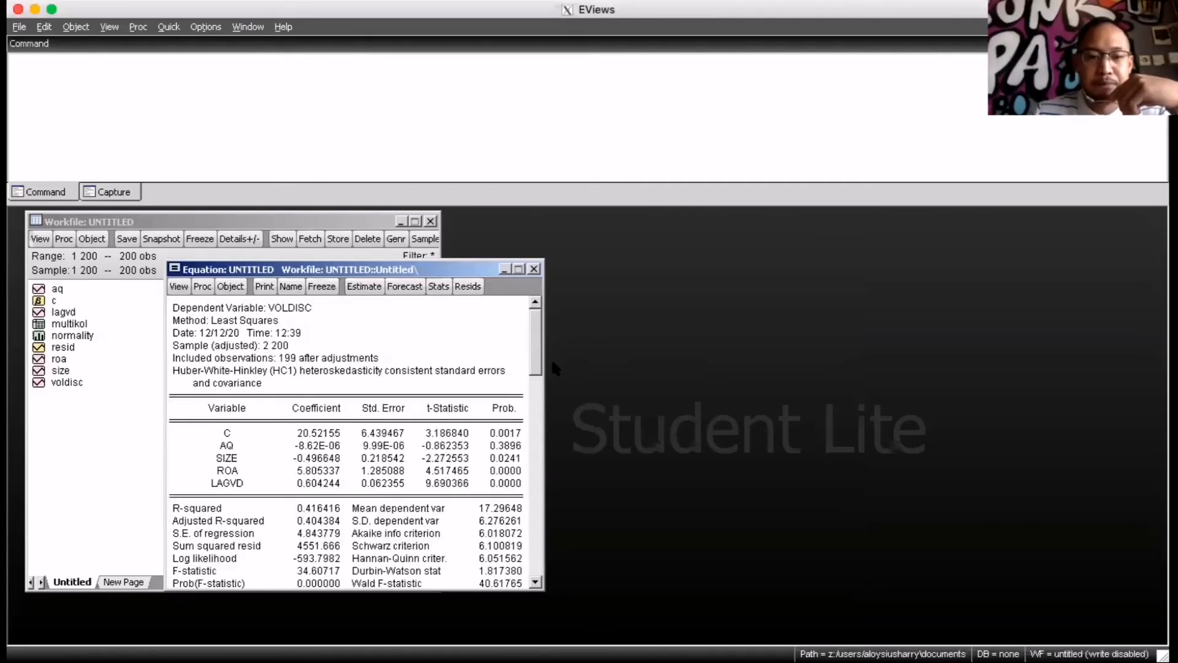
{"action": "left_click_drag", "start_coordinate": [432, 274], "coordinate": [432, 218]}
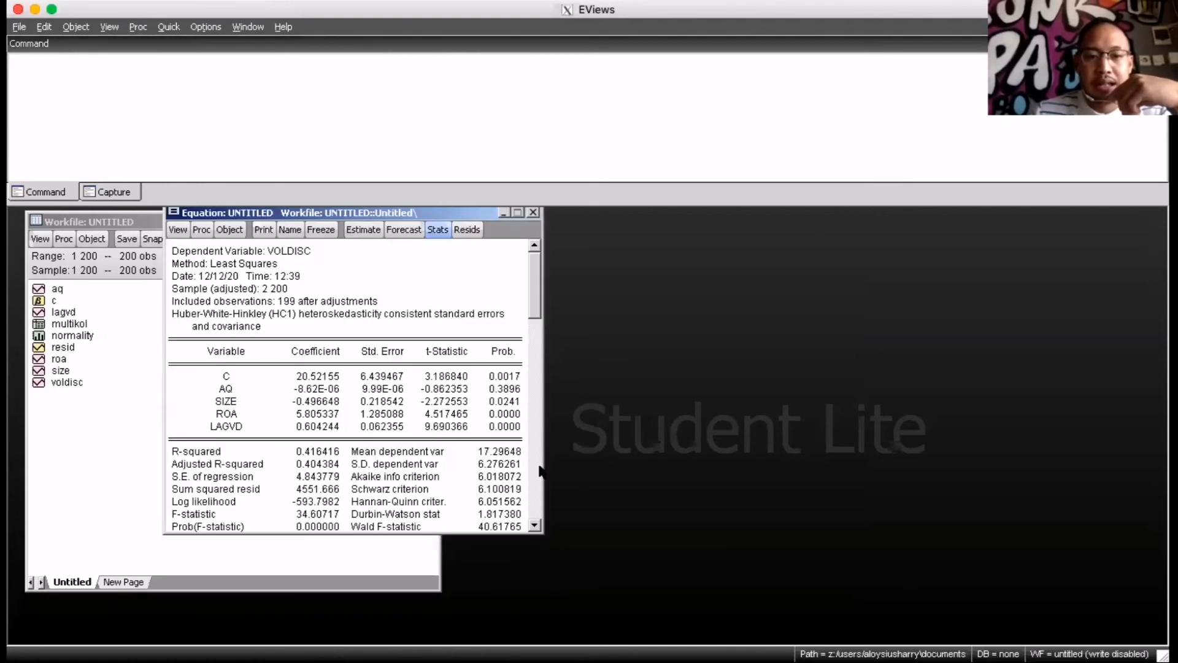
{"action": "left_click", "coordinate": [535, 525]}
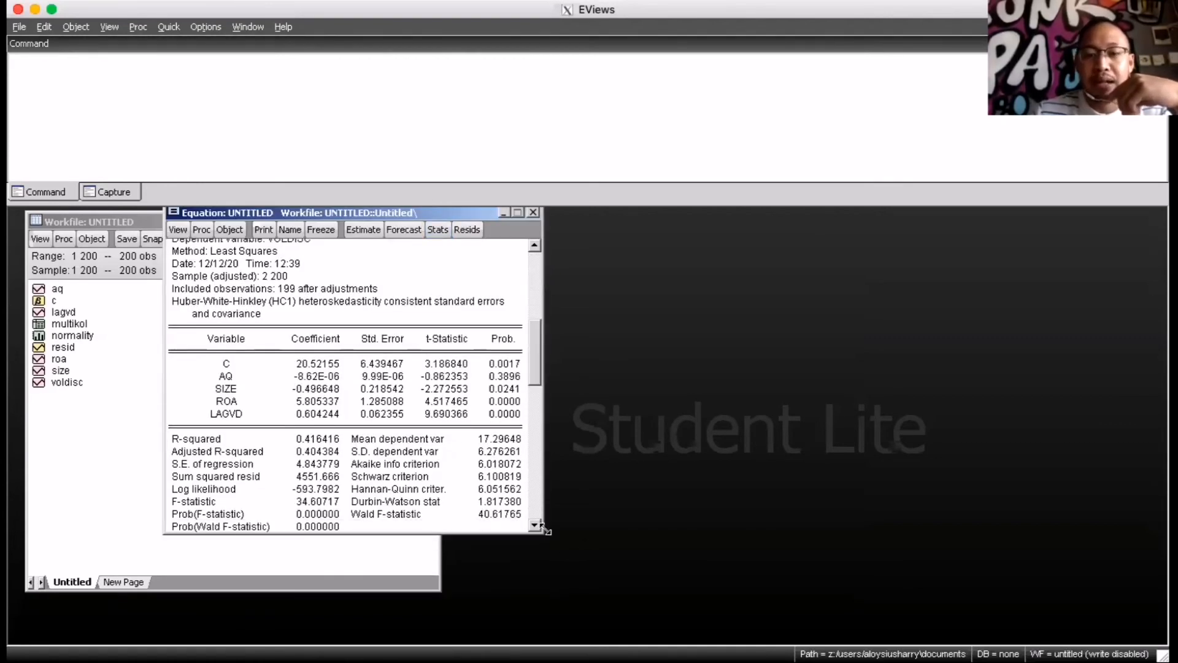
{"action": "left_click_drag", "start_coordinate": [540, 531], "coordinate": [791, 622]}
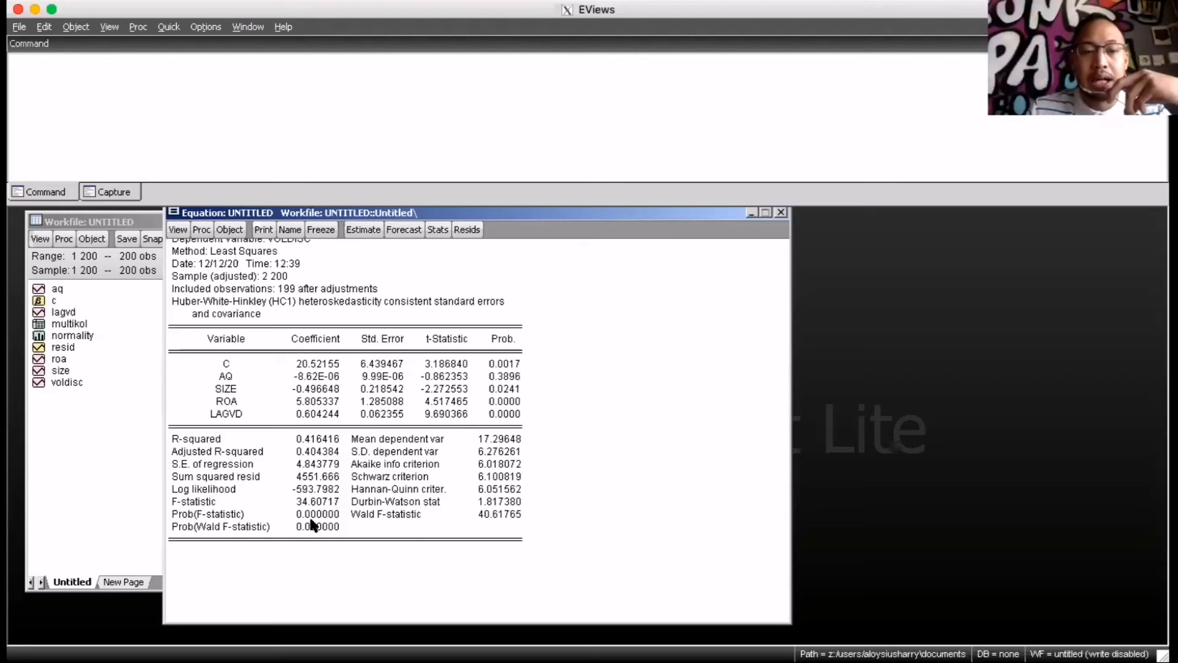
Highlight the F-statistic and Prob(F-statistic) rows of the regression output to examine the model's overall significance
{"action": "left_click", "coordinate": [180, 518]}
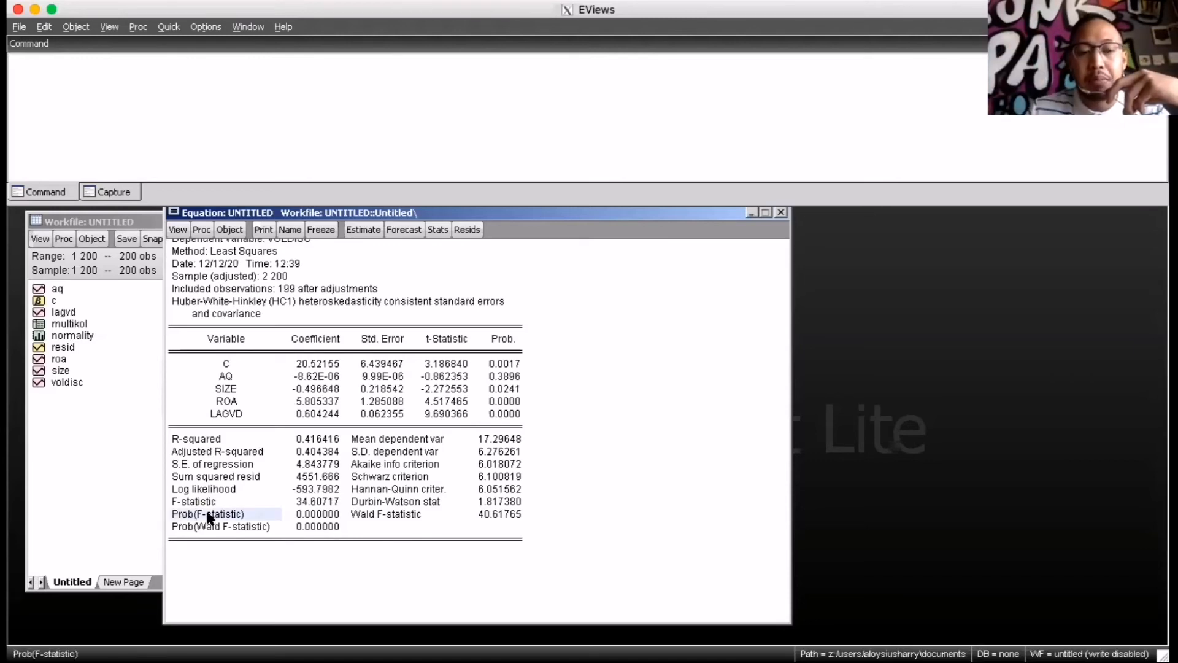
{"action": "left_click", "coordinate": [341, 504], "text": "shift"}
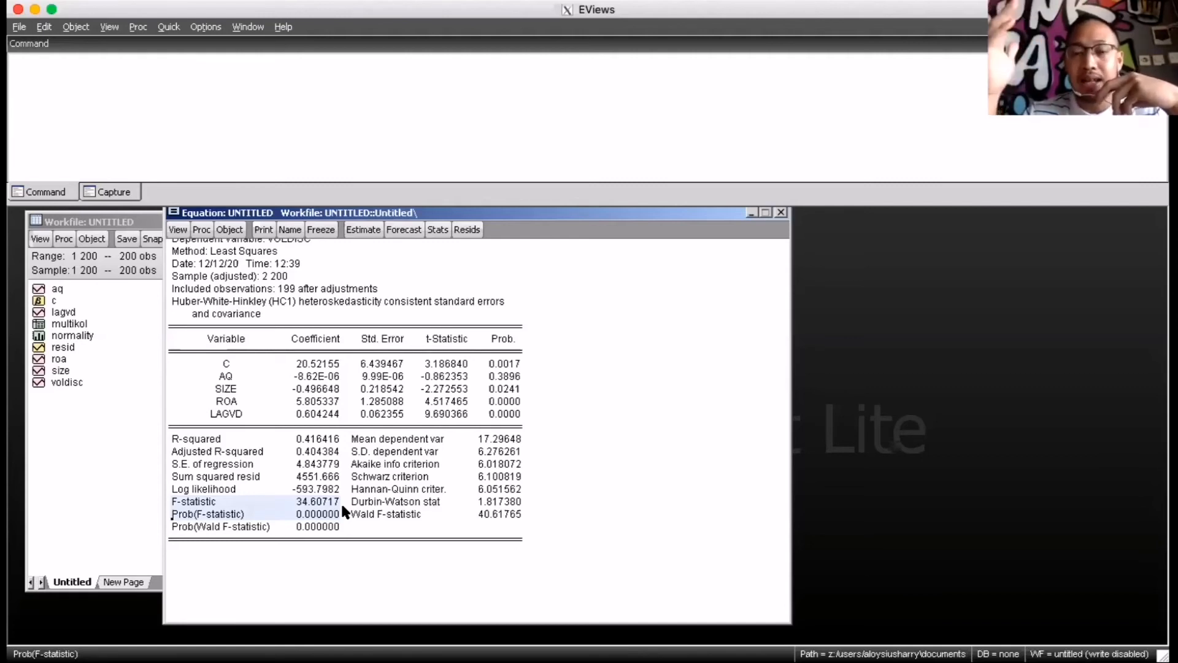
{"action": "left_click", "coordinate": [330, 514]}
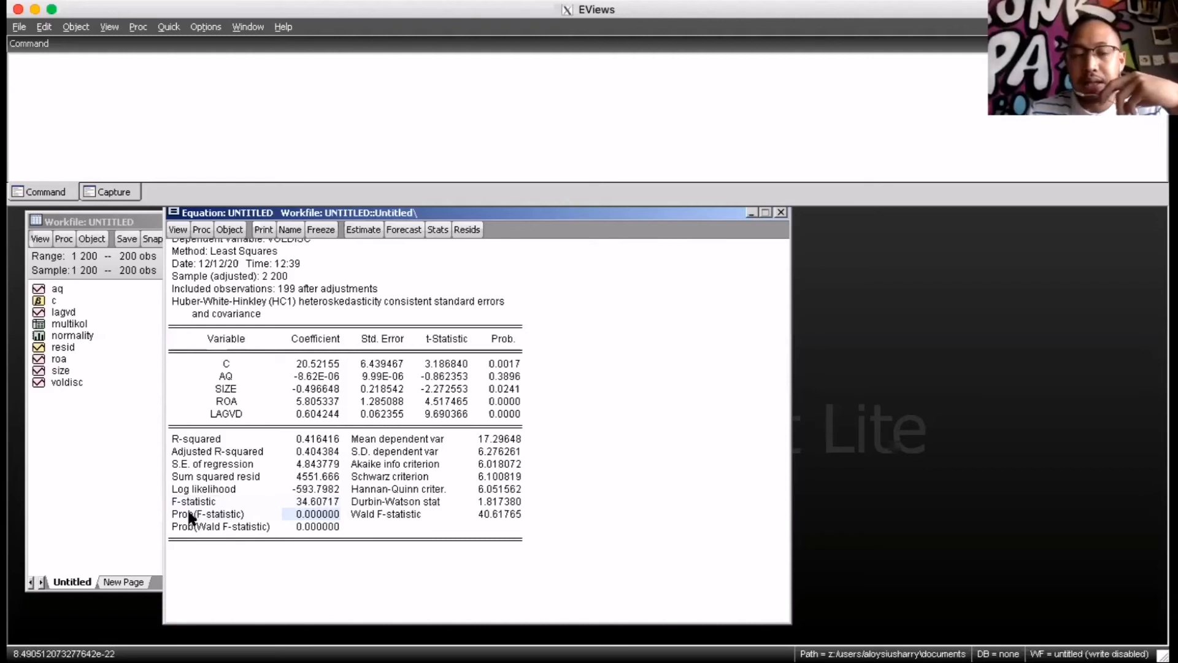
{"action": "left_click_drag", "start_coordinate": [172, 513], "coordinate": [335, 513]}
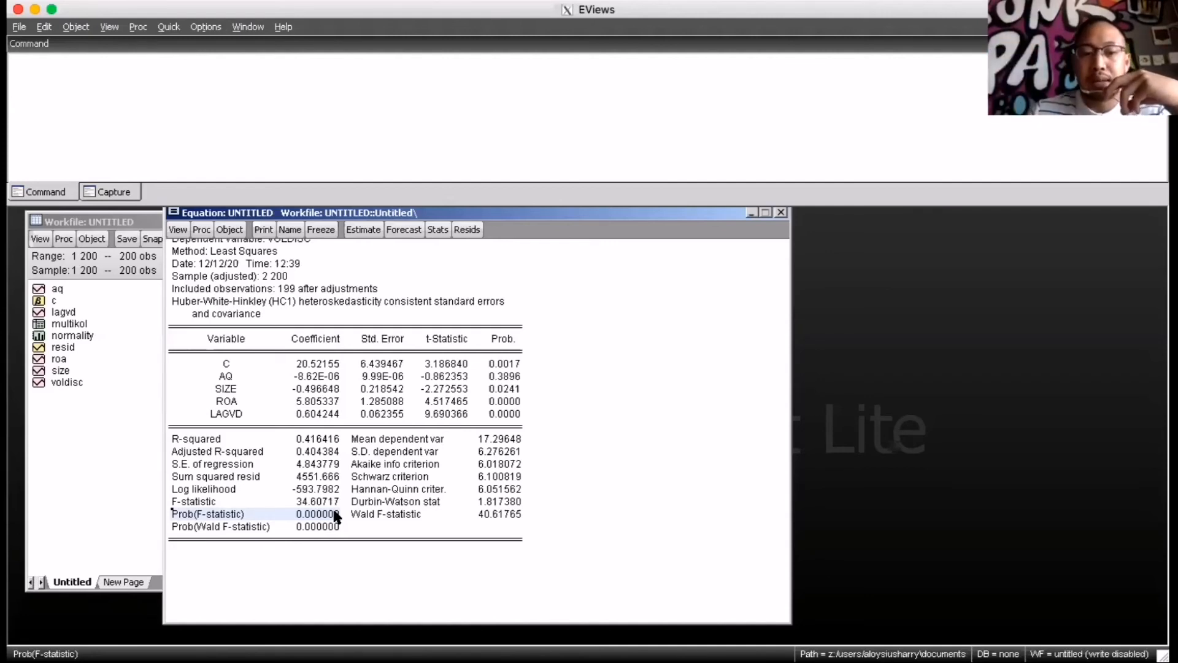
Highlight the Prob. column and the Coefficient column for all variables in the regression output
{"action": "left_click", "coordinate": [491, 377]}
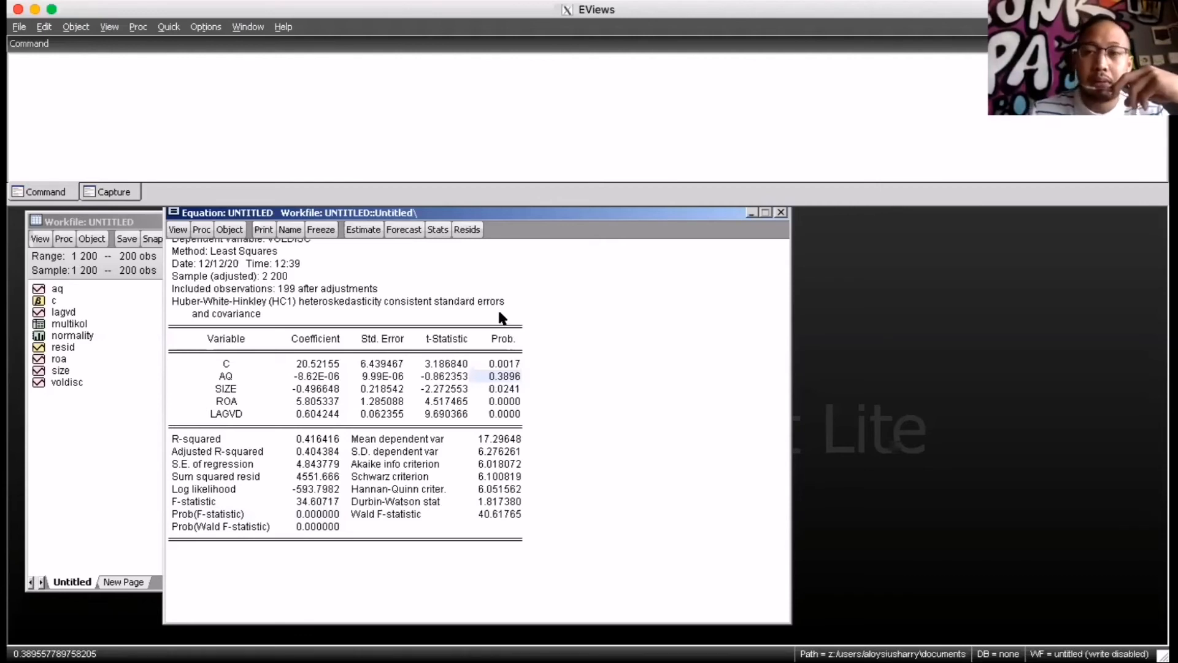
{"action": "left_click_drag", "start_coordinate": [500, 318], "coordinate": [510, 423]}
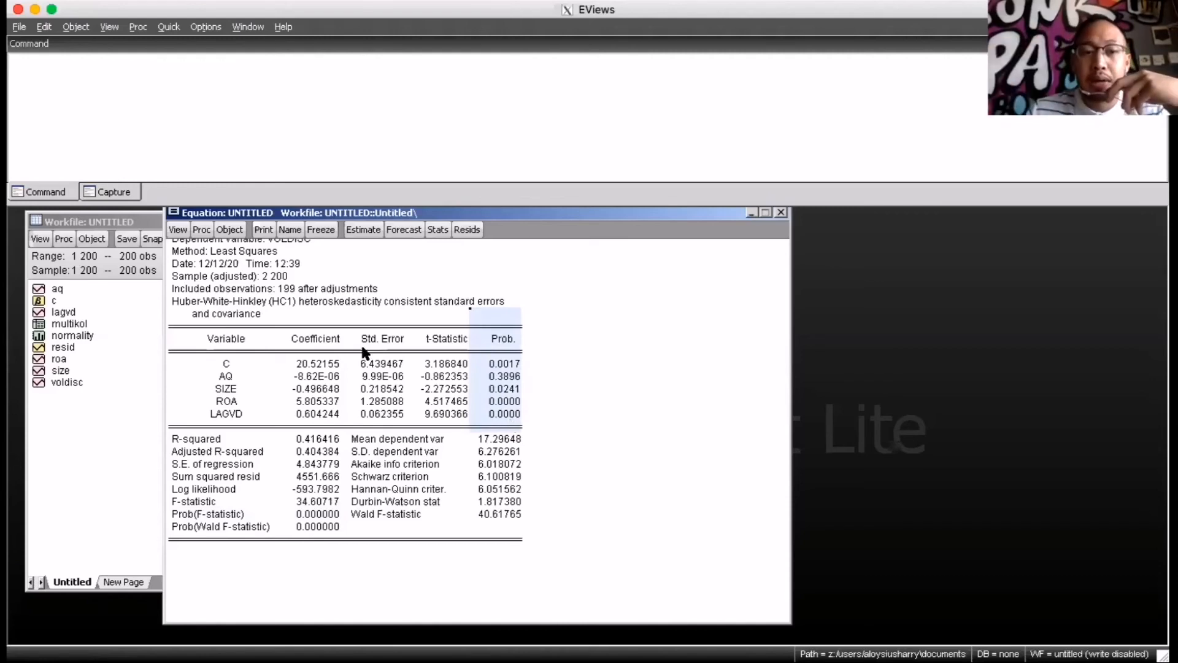
{"action": "left_click_drag", "start_coordinate": [283, 321], "coordinate": [317, 410]}
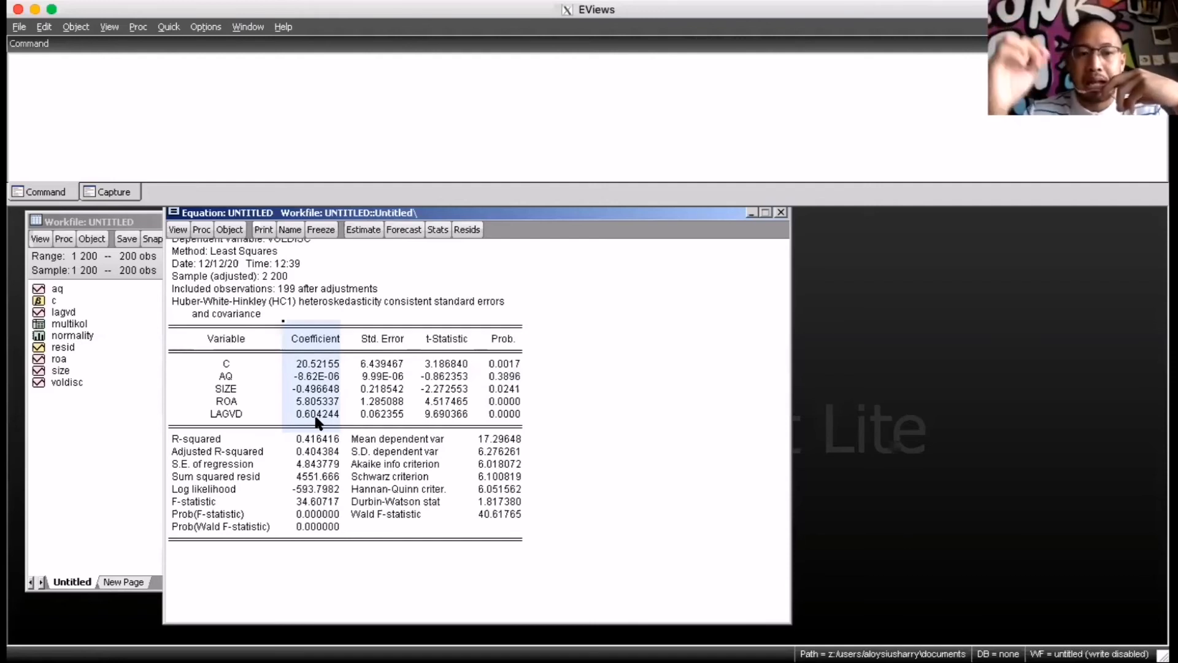
Examine the individual coefficients of AQ, SIZE and ROA, together with the probability value of SIZE
{"action": "left_click", "coordinate": [309, 379]}
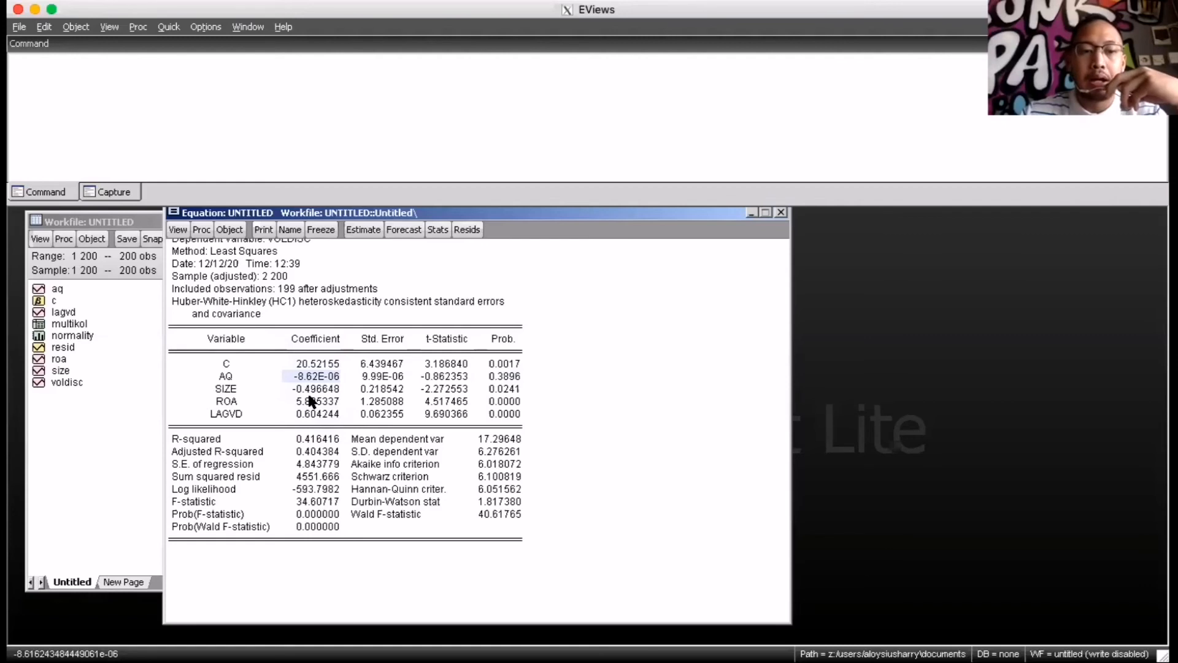
{"action": "left_click", "coordinate": [312, 391]}
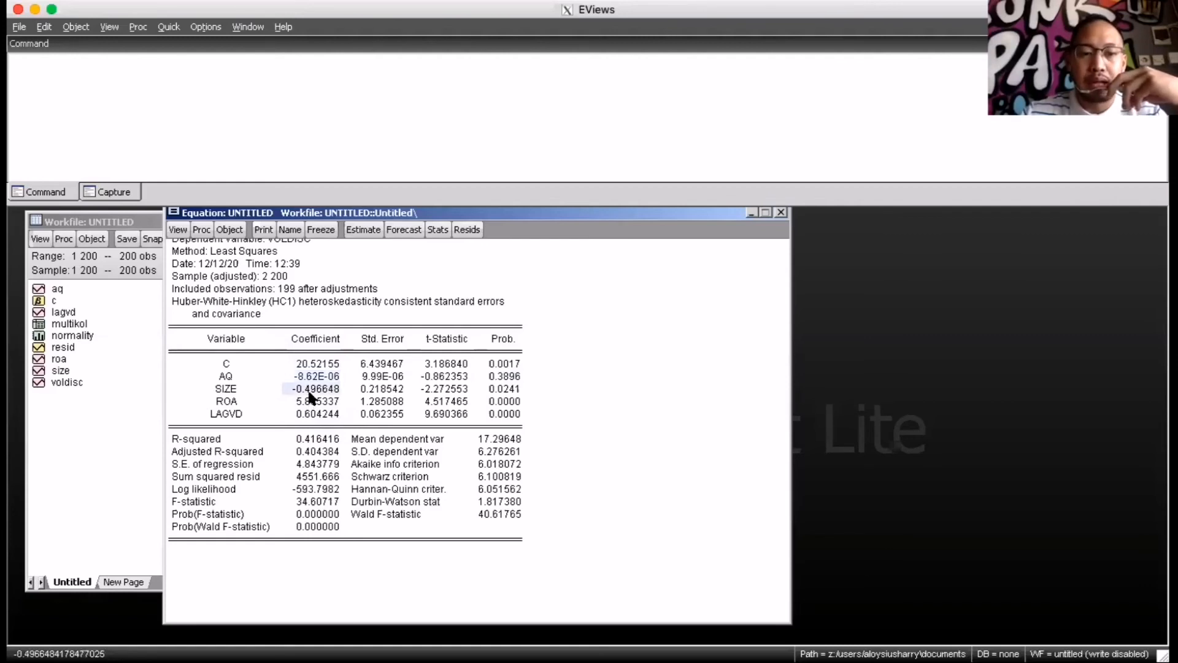
{"action": "left_click", "coordinate": [507, 390]}
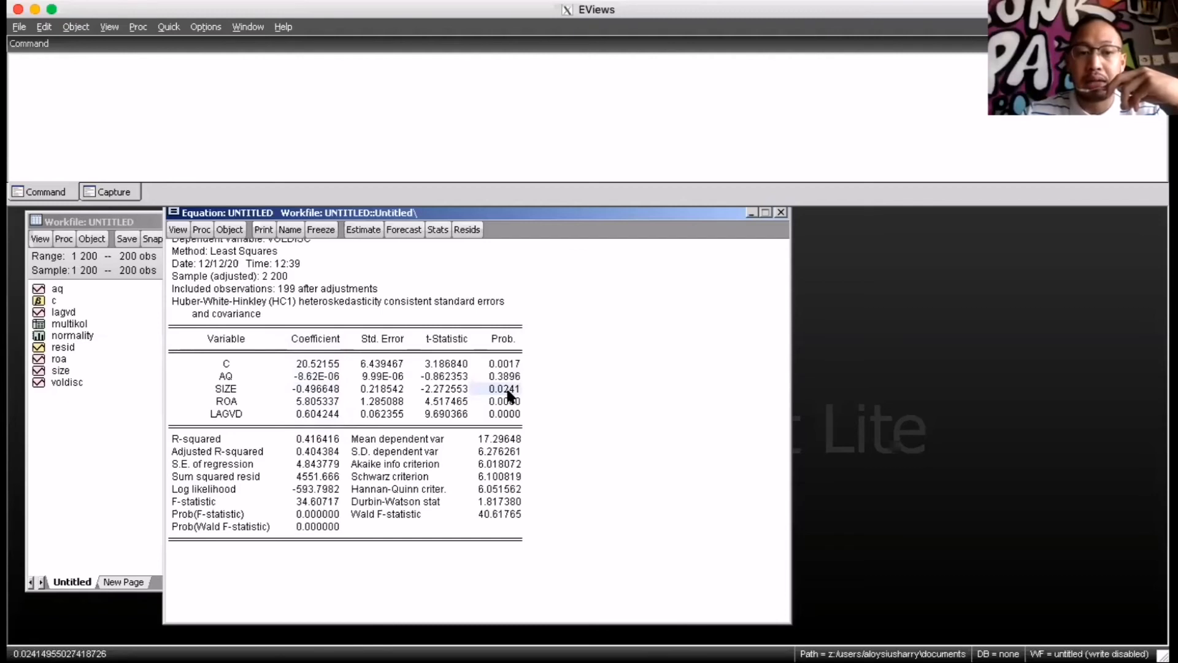
{"action": "left_click", "coordinate": [319, 390]}
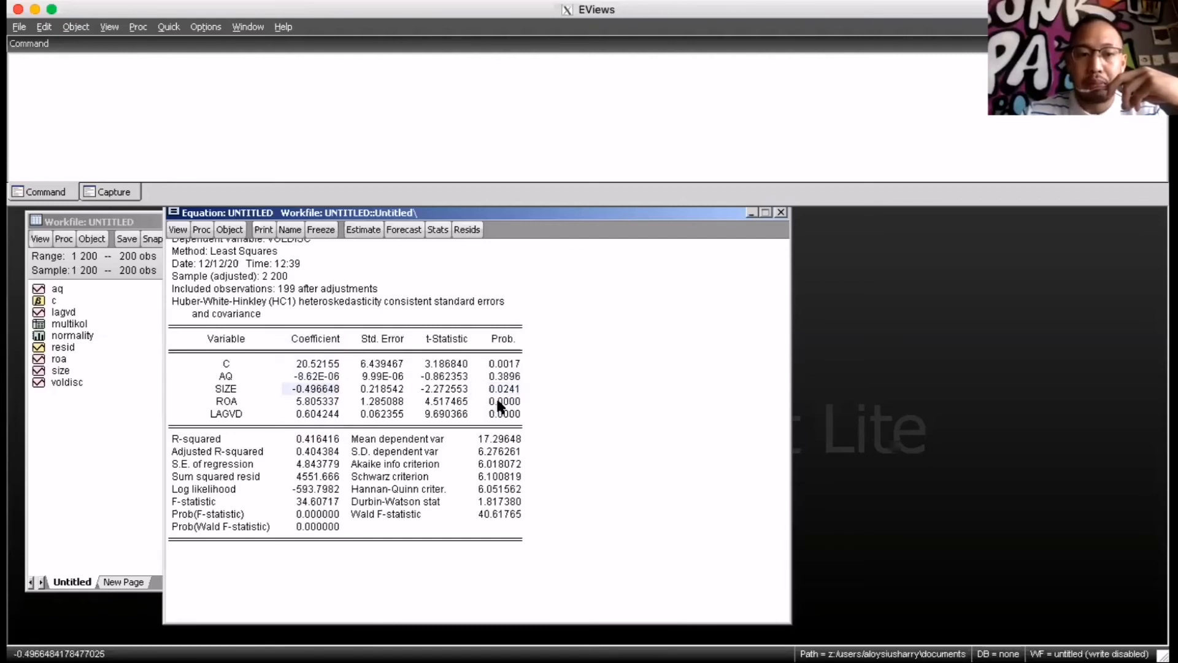
{"action": "left_click", "coordinate": [338, 417]}
{"action": "left_click", "coordinate": [321, 403]}
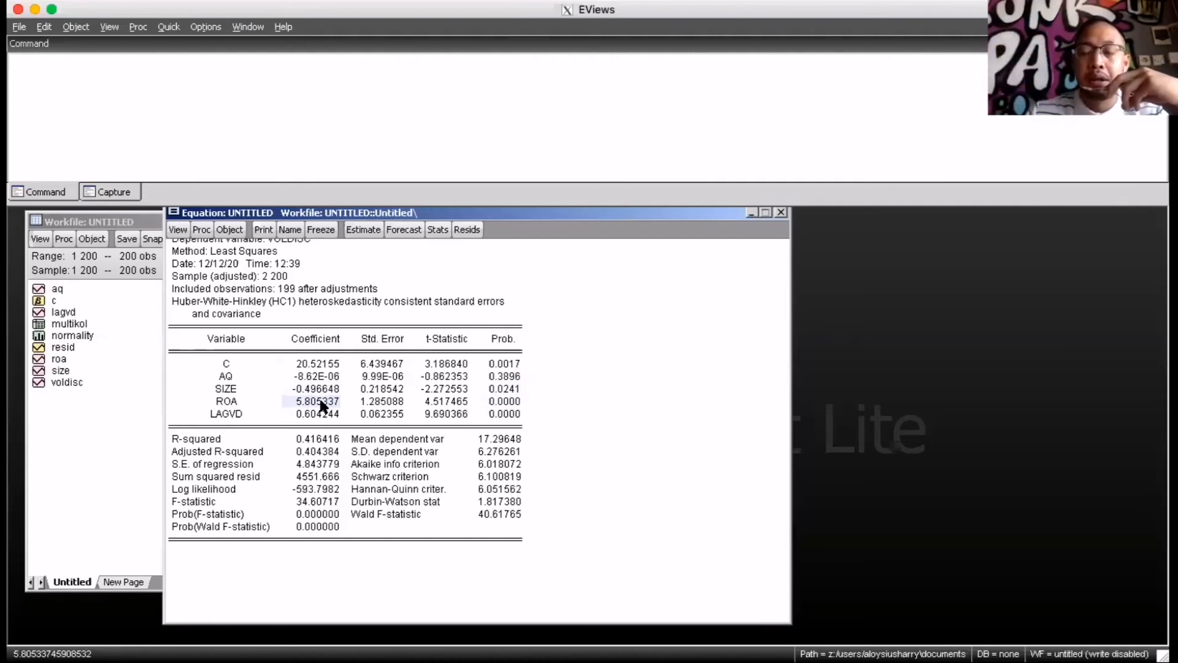
Compare the probability value of AQ with its coefficient in the regression output
{"action": "left_click", "coordinate": [505, 377]}
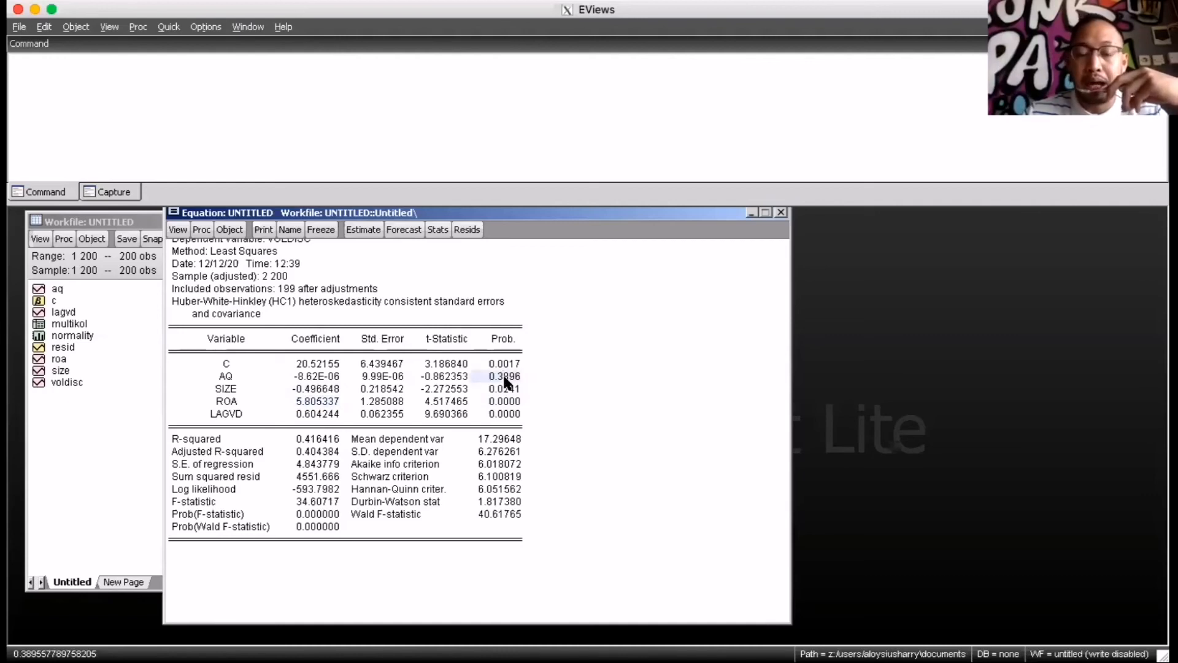
{"action": "left_click", "coordinate": [316, 376]}
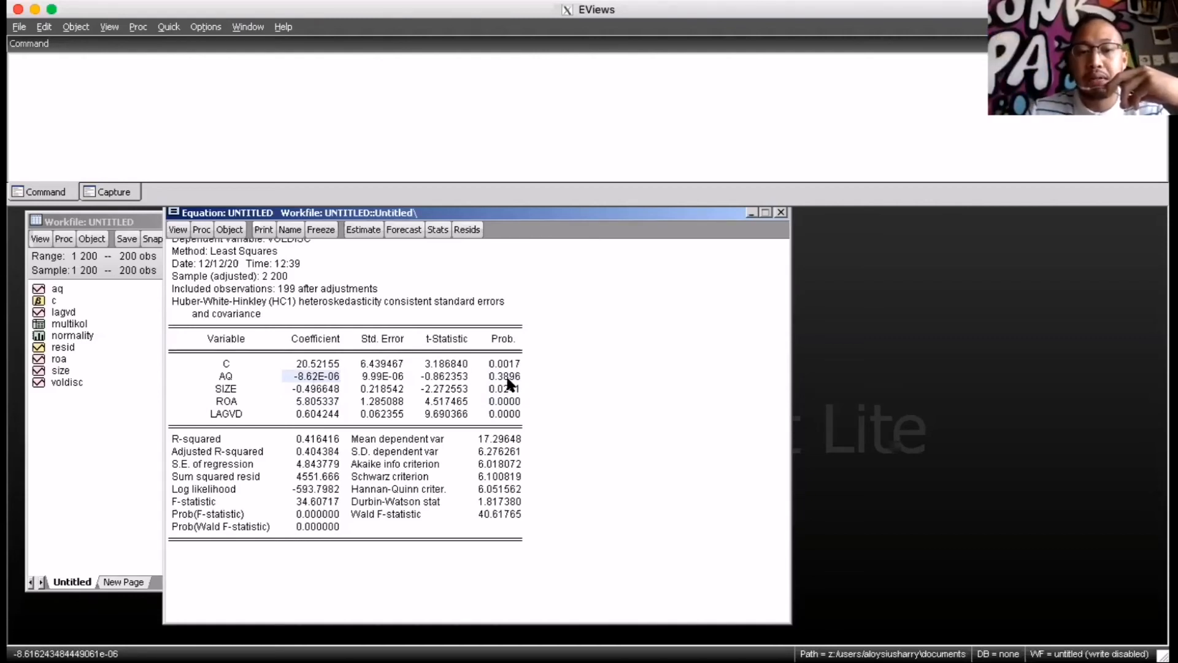
{"action": "left_click", "coordinate": [505, 377]}
{"action": "left_click", "coordinate": [327, 377]}
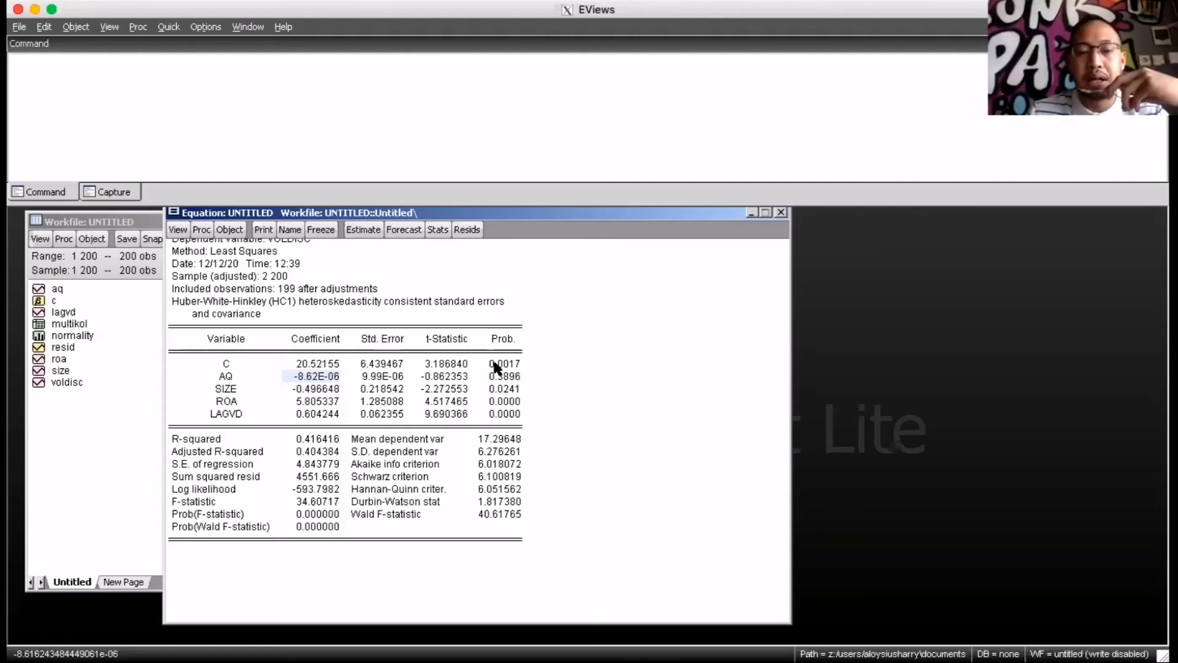
{"action": "left_click", "coordinate": [499, 377]}
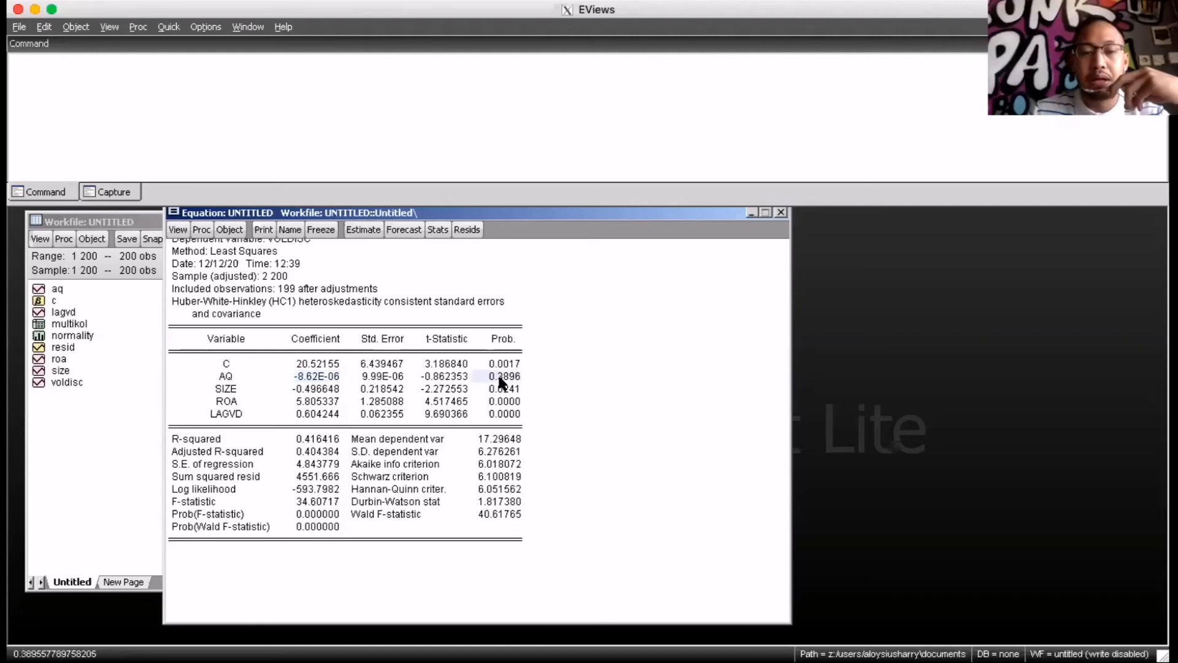
{"action": "left_click", "coordinate": [335, 377]}
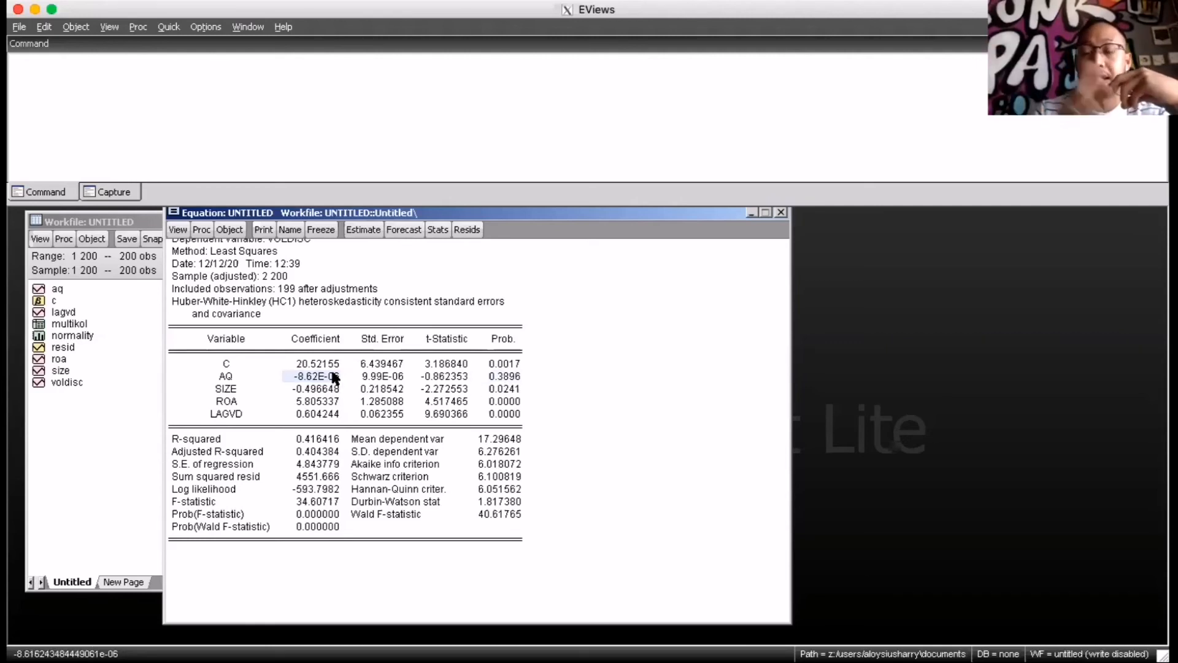
{"action": "left_click", "coordinate": [511, 374]}
{"action": "left_click", "coordinate": [299, 375]}
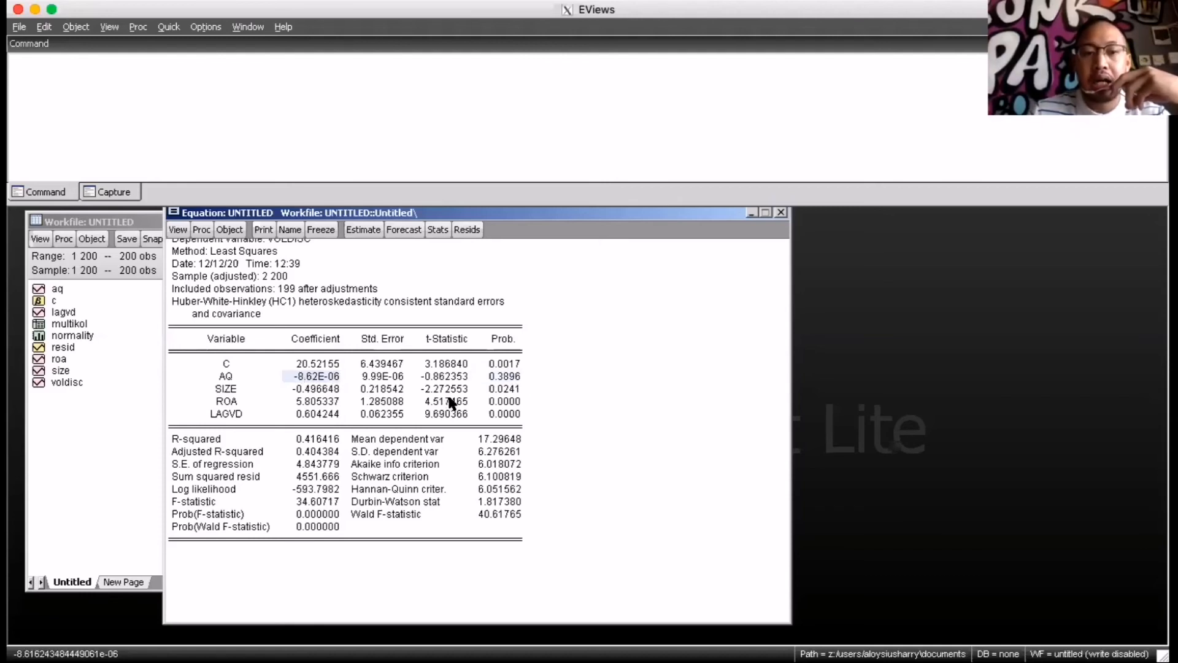
Examine the probability and coefficient of SIZE, and highlight the Coefficient column from its heading down to LAGVD
{"action": "left_click", "coordinate": [507, 388]}
{"action": "left_click", "coordinate": [319, 391]}
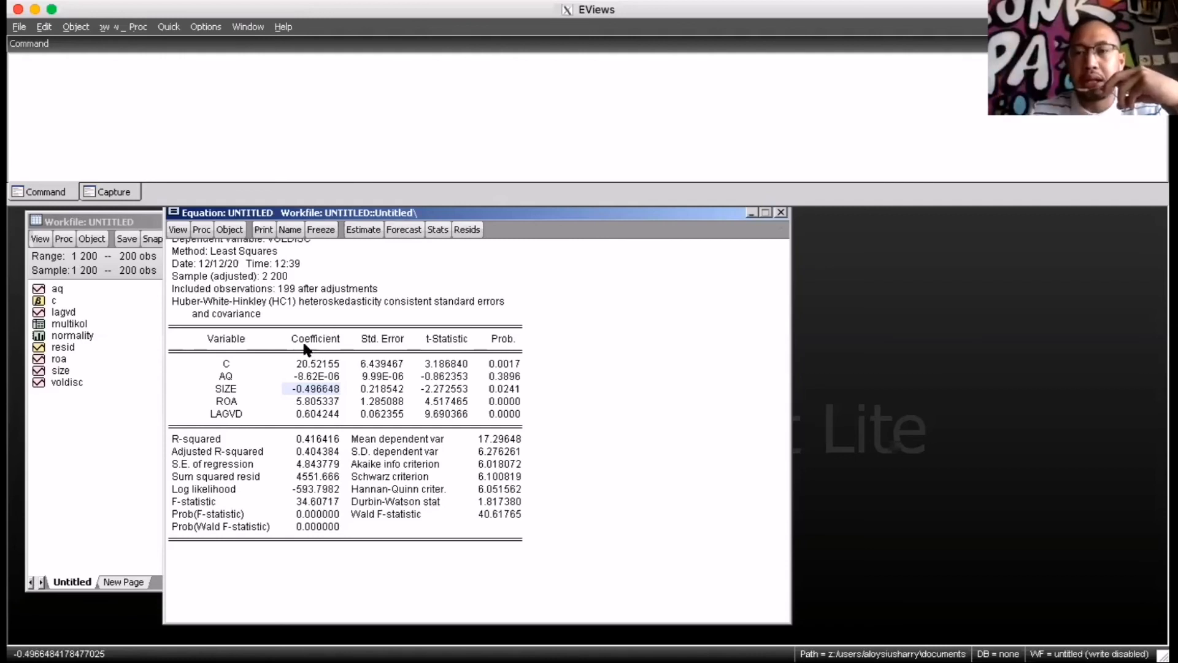
{"action": "left_click_drag", "start_coordinate": [289, 334], "coordinate": [330, 420]}
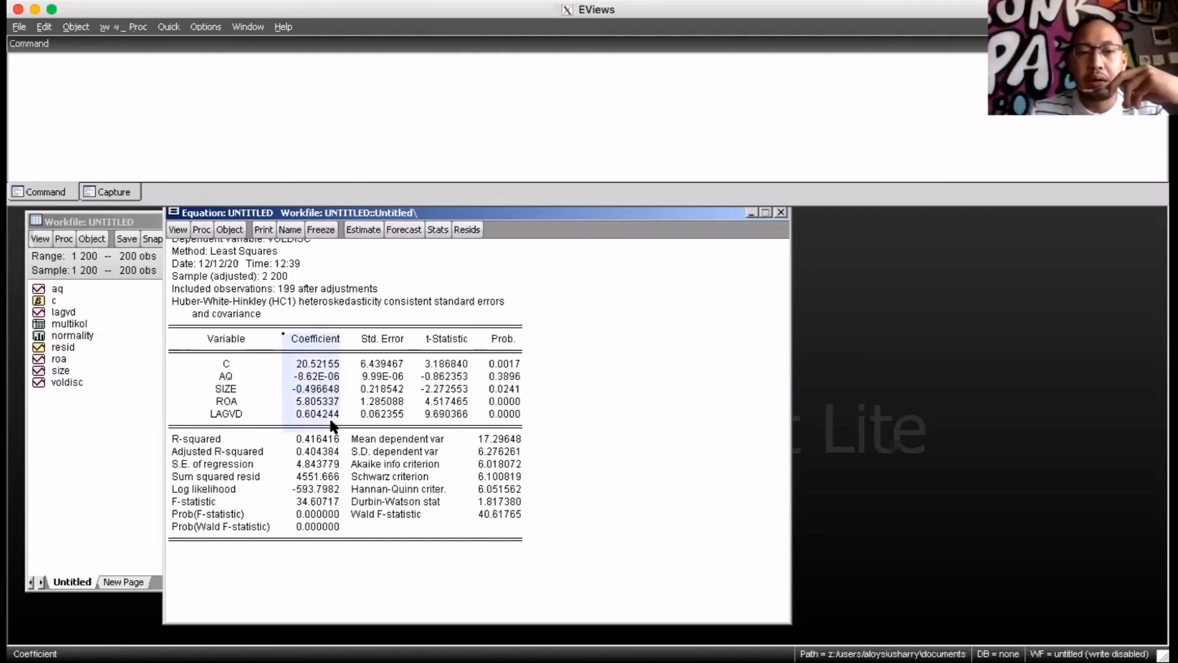